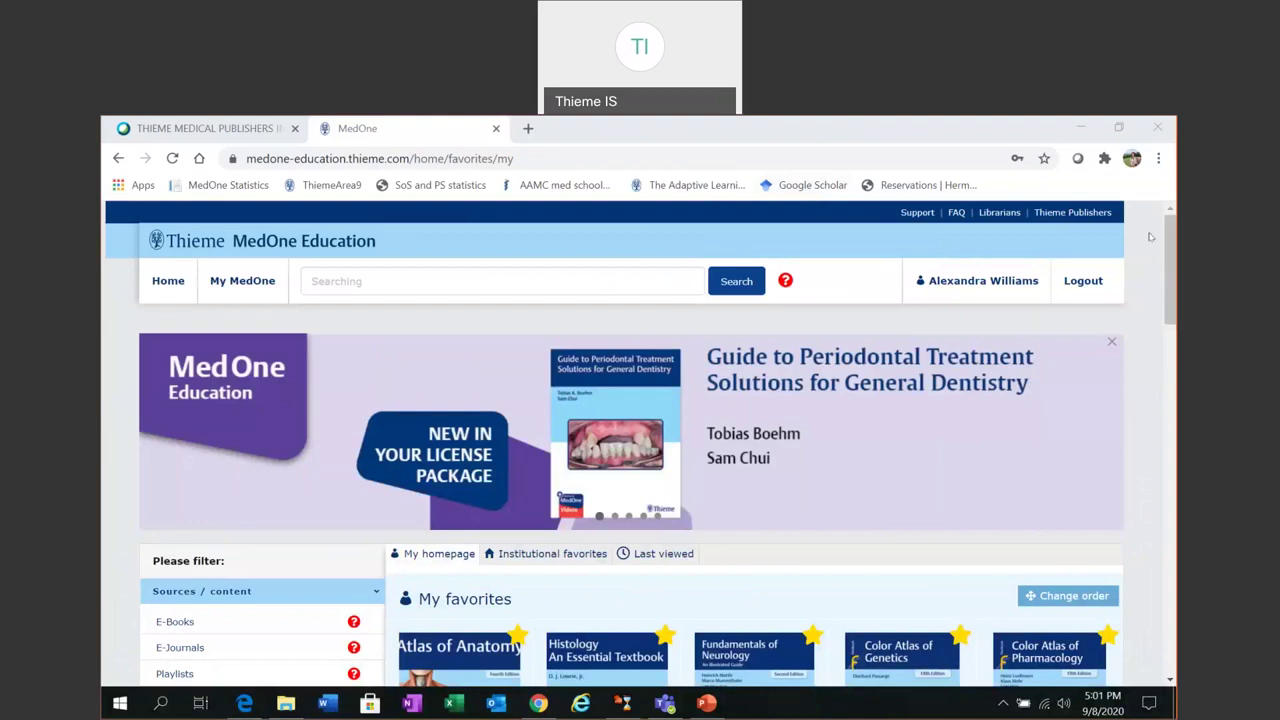
- Open the Atlas of Anatomy e-book from the My favorites collection
scroll(1145, 270, "down", 5)
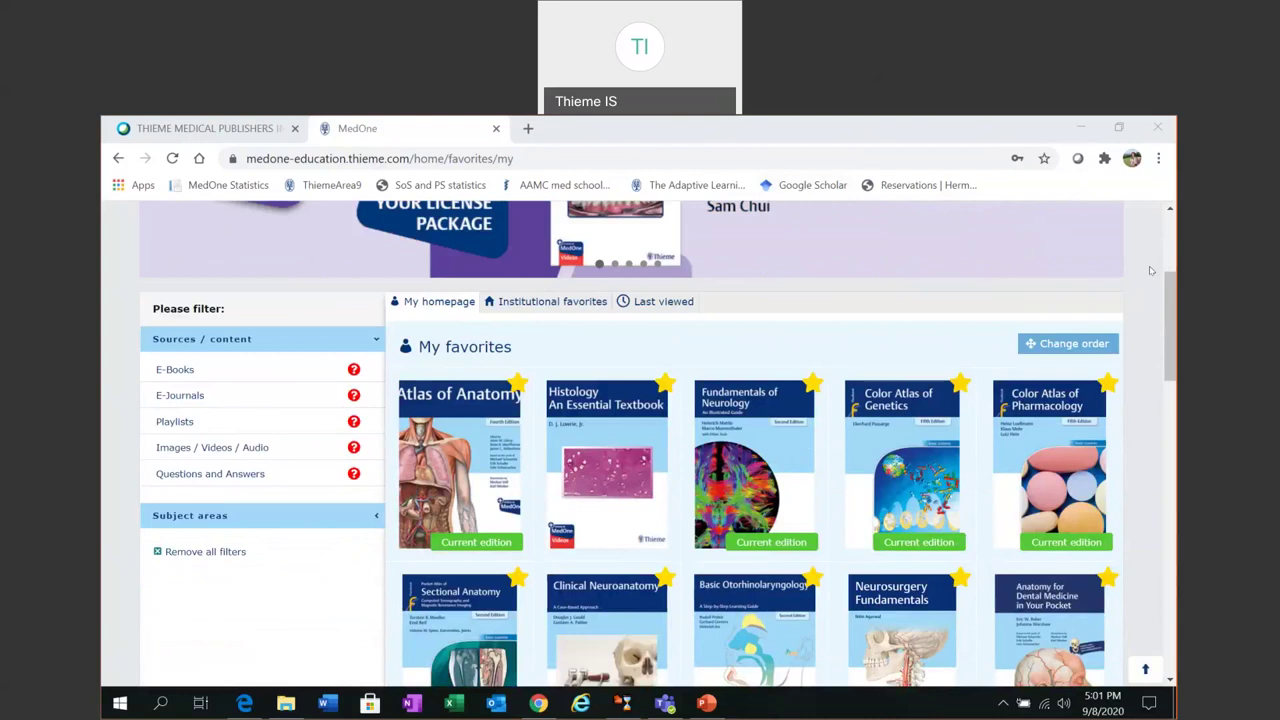
scroll(1150, 270, "down", 2)
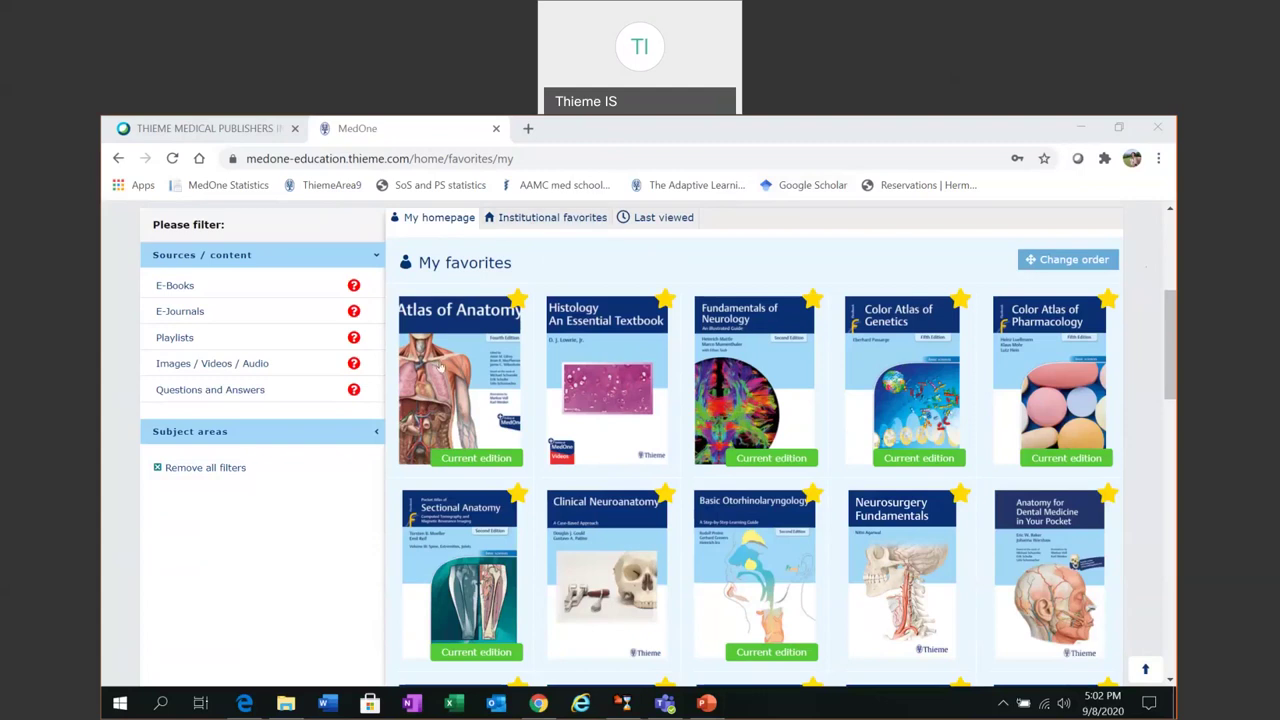
mouse_move(467, 356)
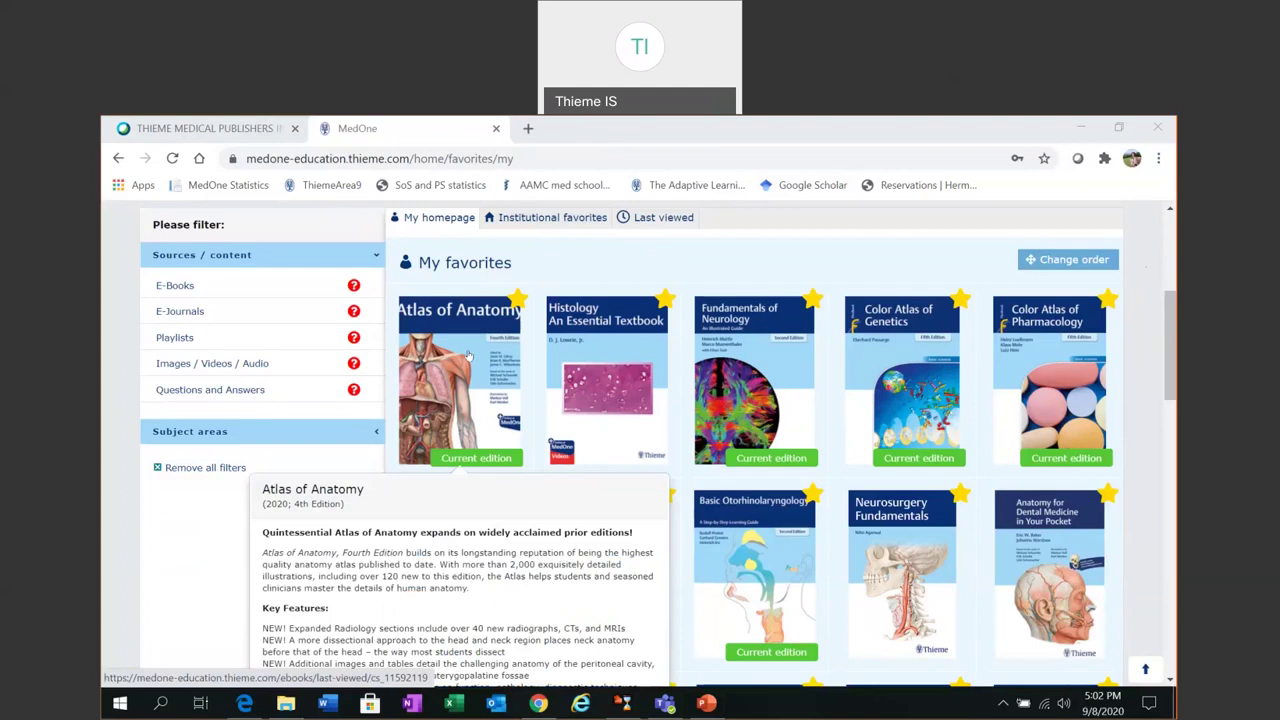
left_click(468, 355)
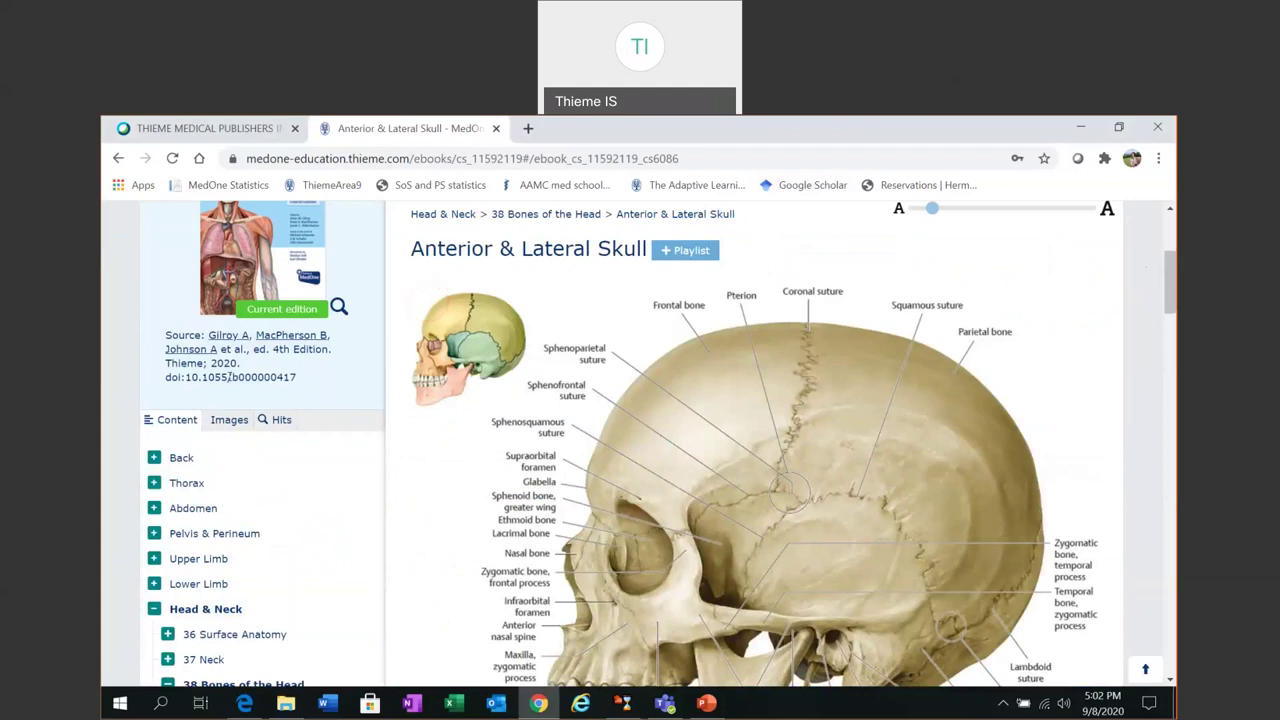
- Look over the book's chapter outline and the Anterior & Lateral Skull page, and open its large lateral skull figure in the image viewer
scroll(130, 364, "down", 3)
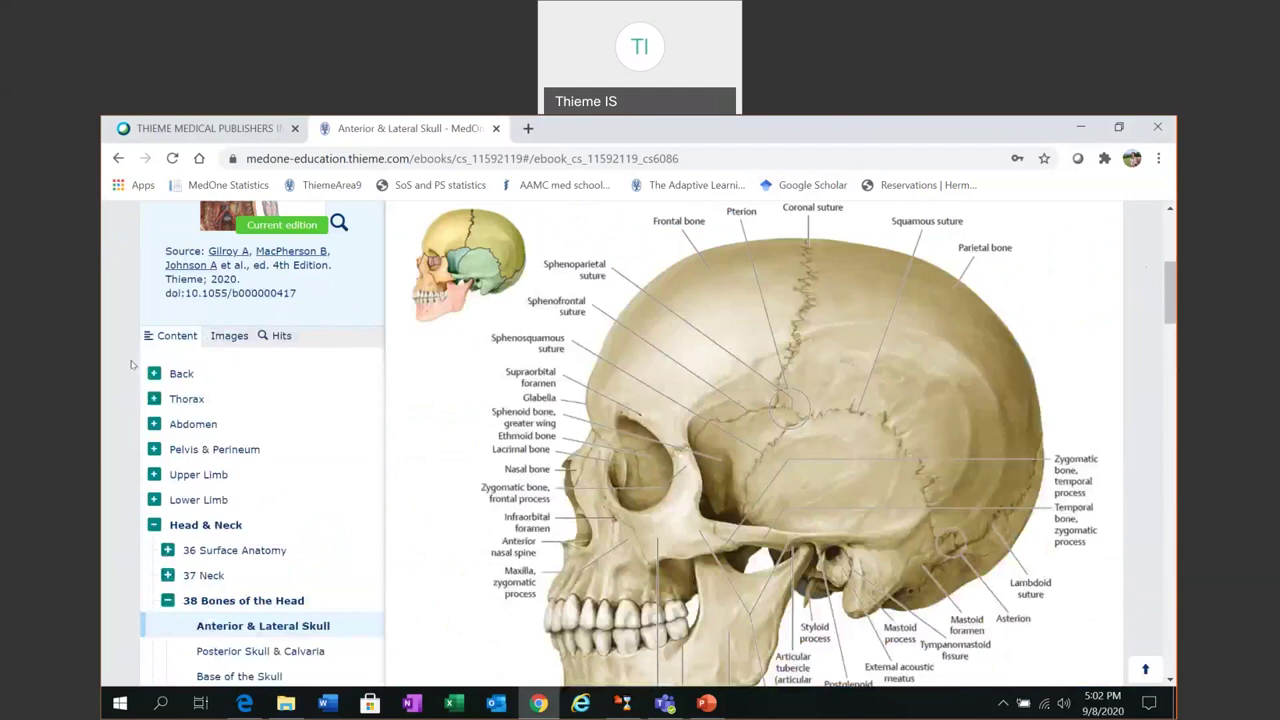
scroll(130, 364, "down", 3)
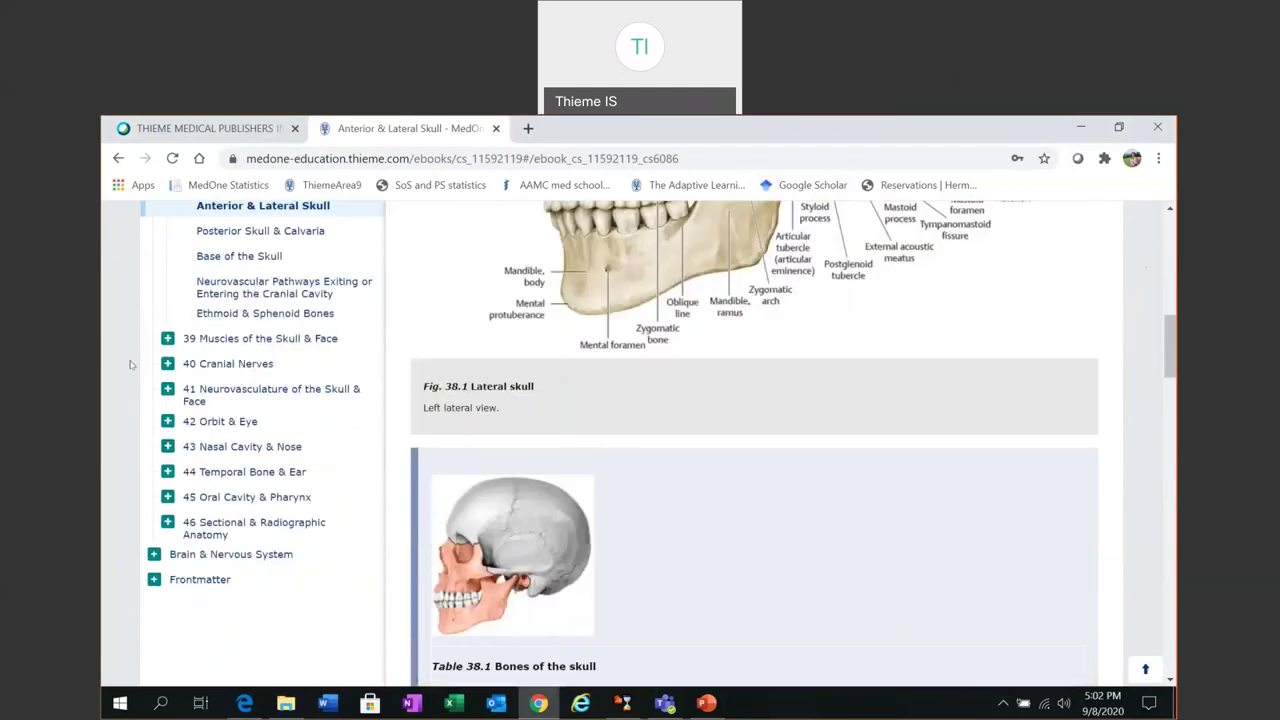
scroll(130, 364, "up", 4)
scroll(130, 364, "up", 3)
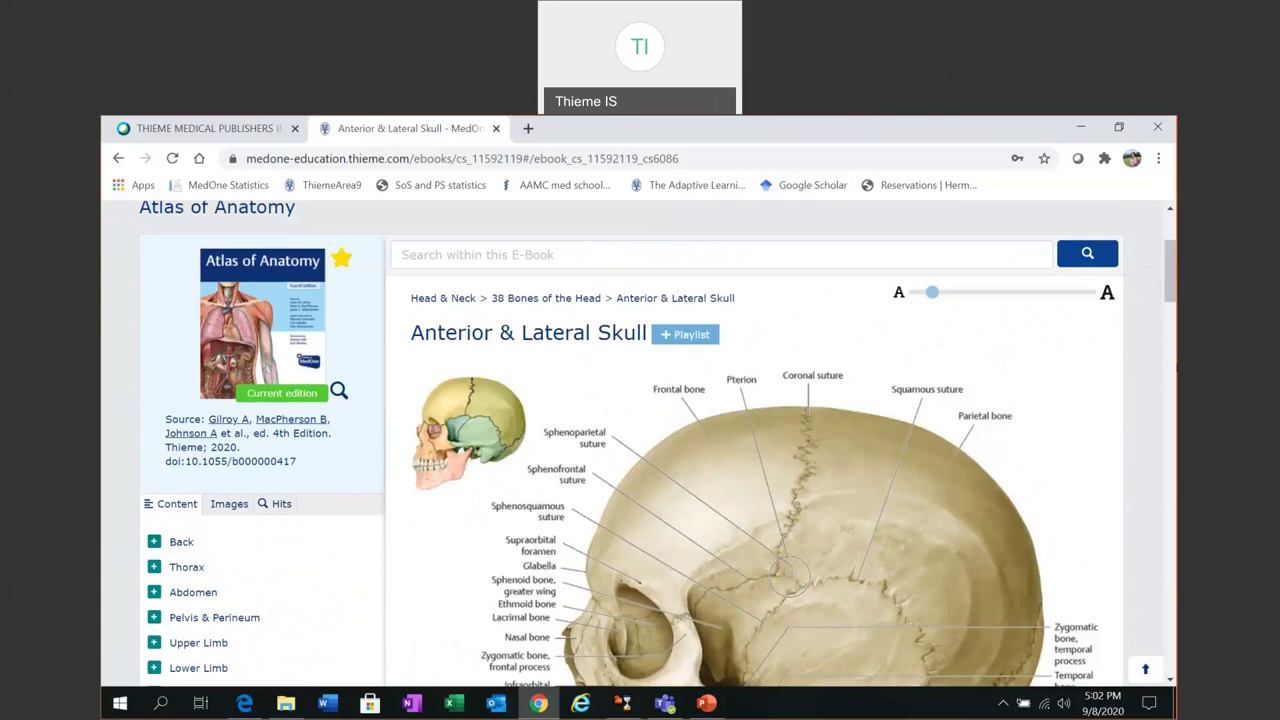
scroll(1132, 349, "down", 1)
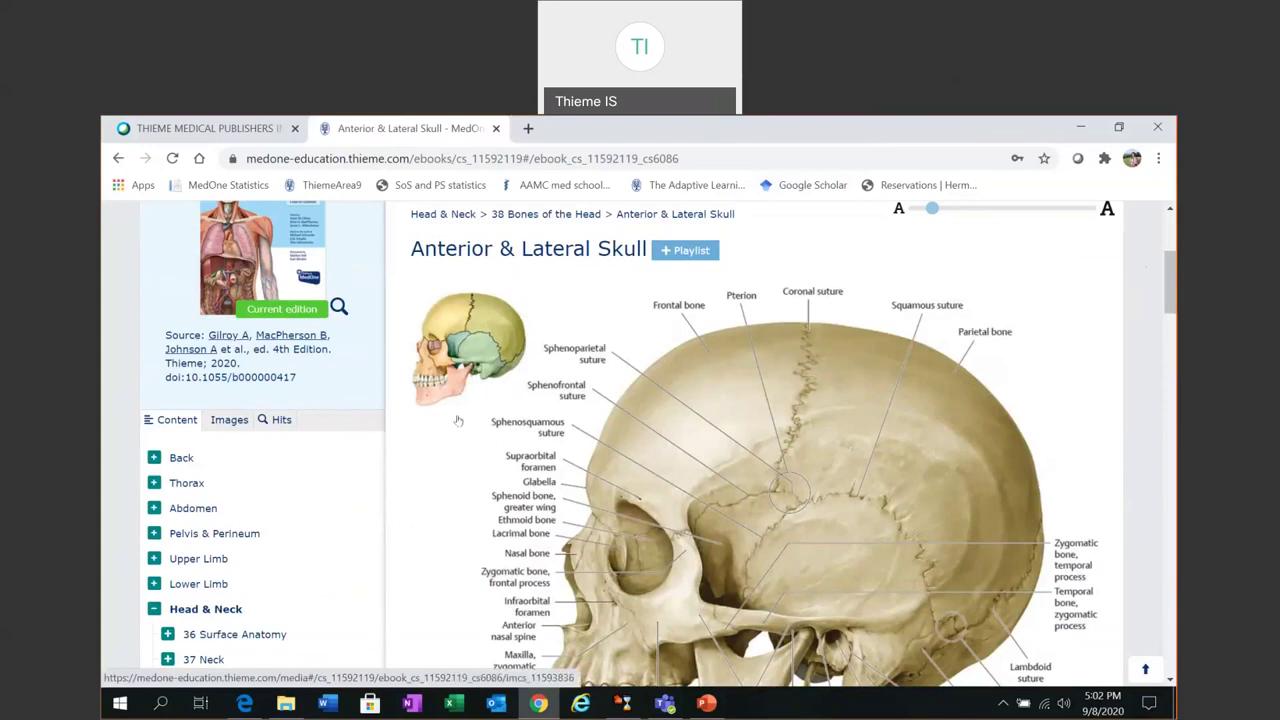
scroll(456, 421, "down", 1)
scroll(456, 421, "down", 1)
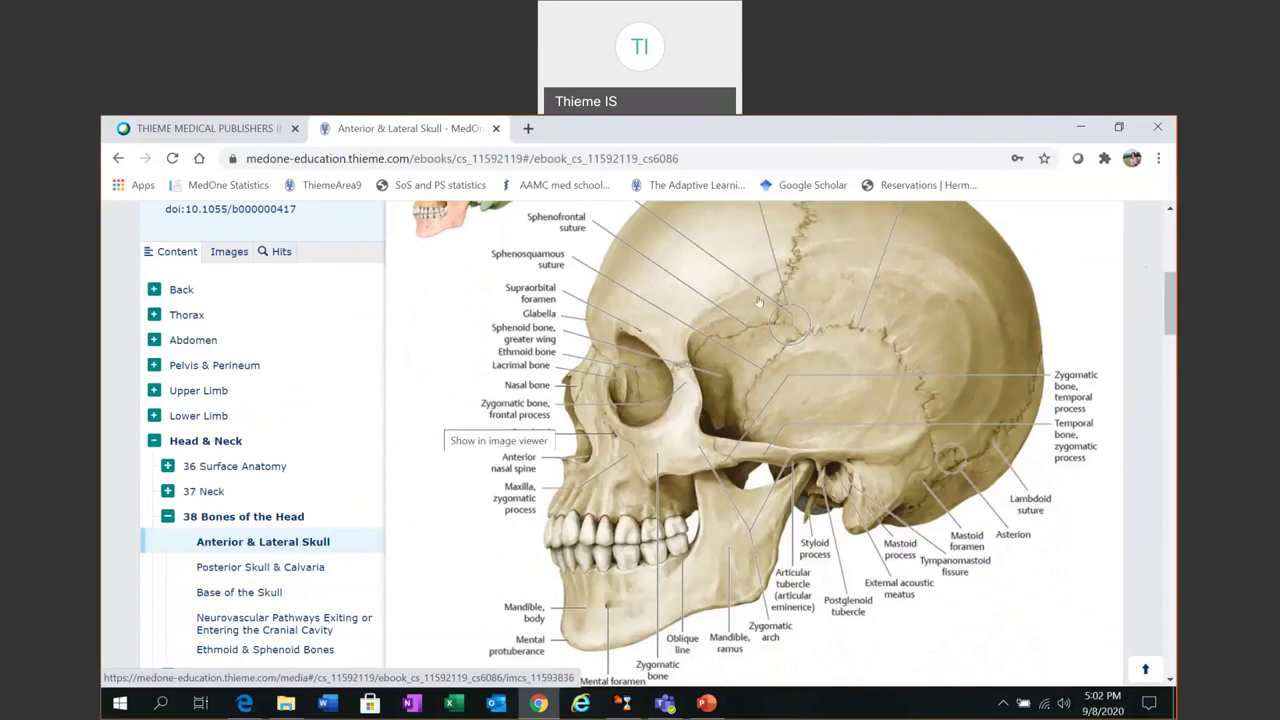
left_click(825, 347)
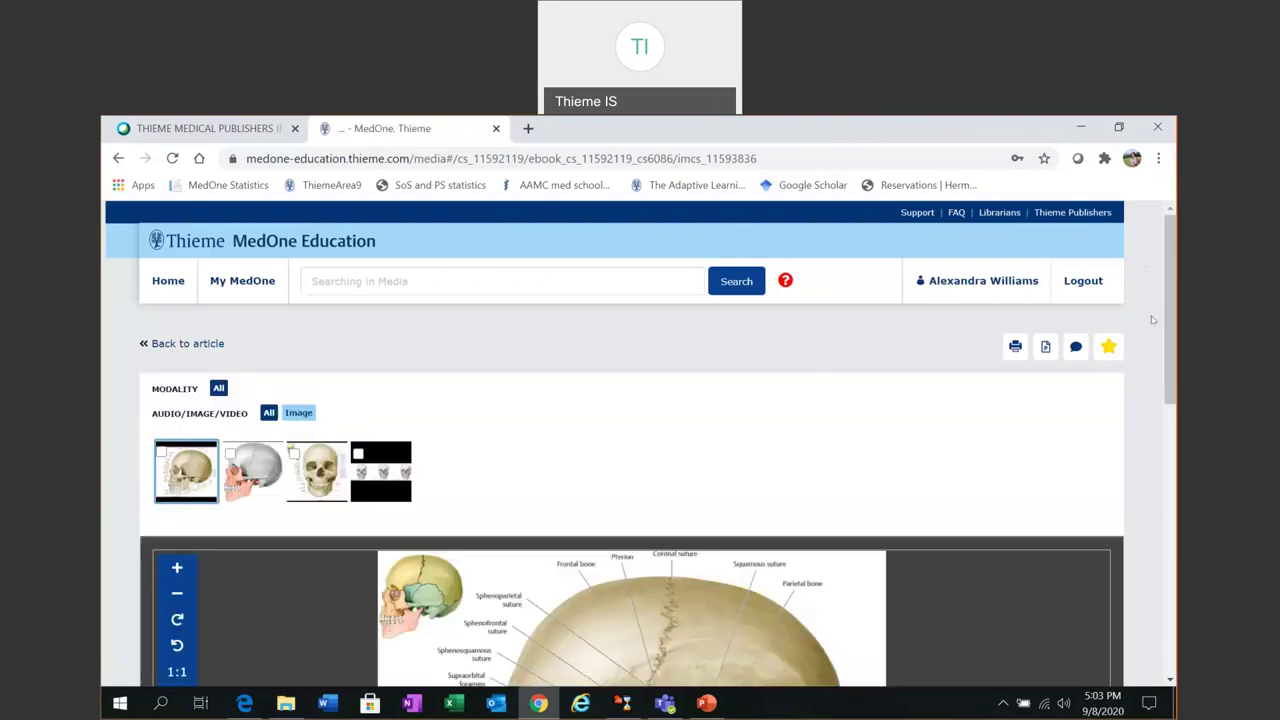
- Export the lateral skull figure as a PowerPoint file, open the downloaded presentation, and select the skull picture on the slide
scroll(1160, 320, "down", 2)
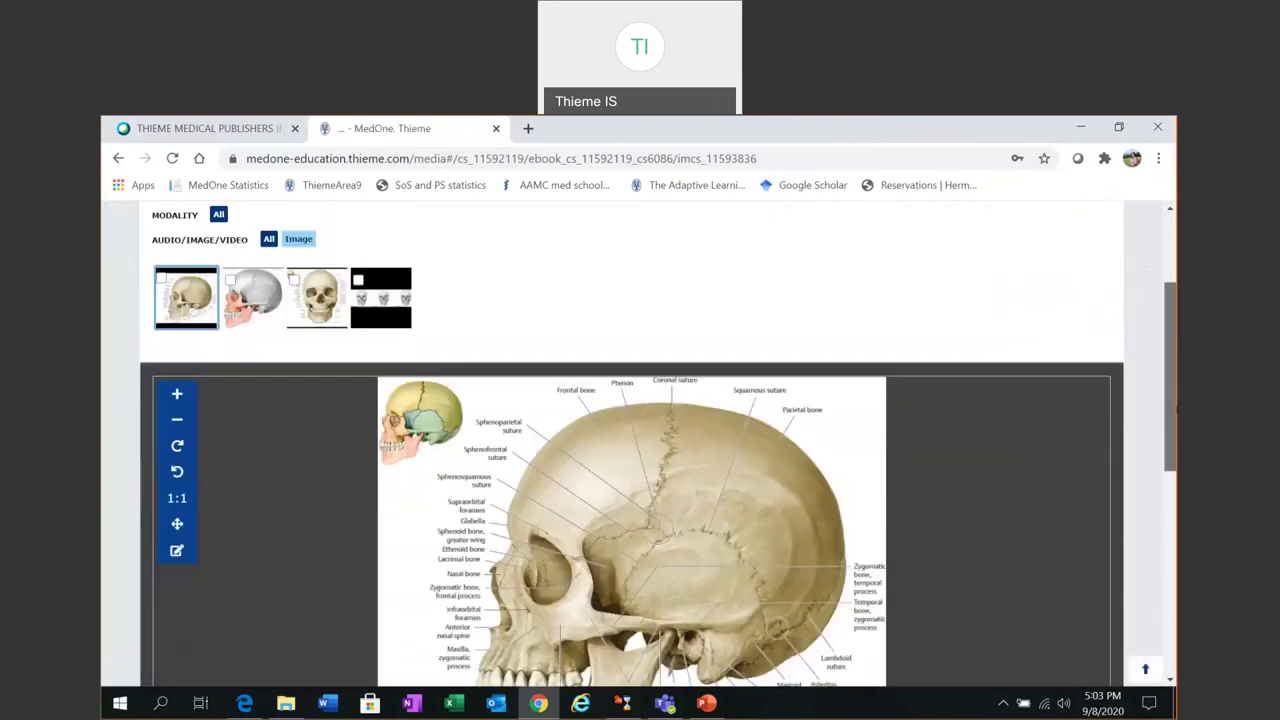
scroll(640, 445, "down", 2)
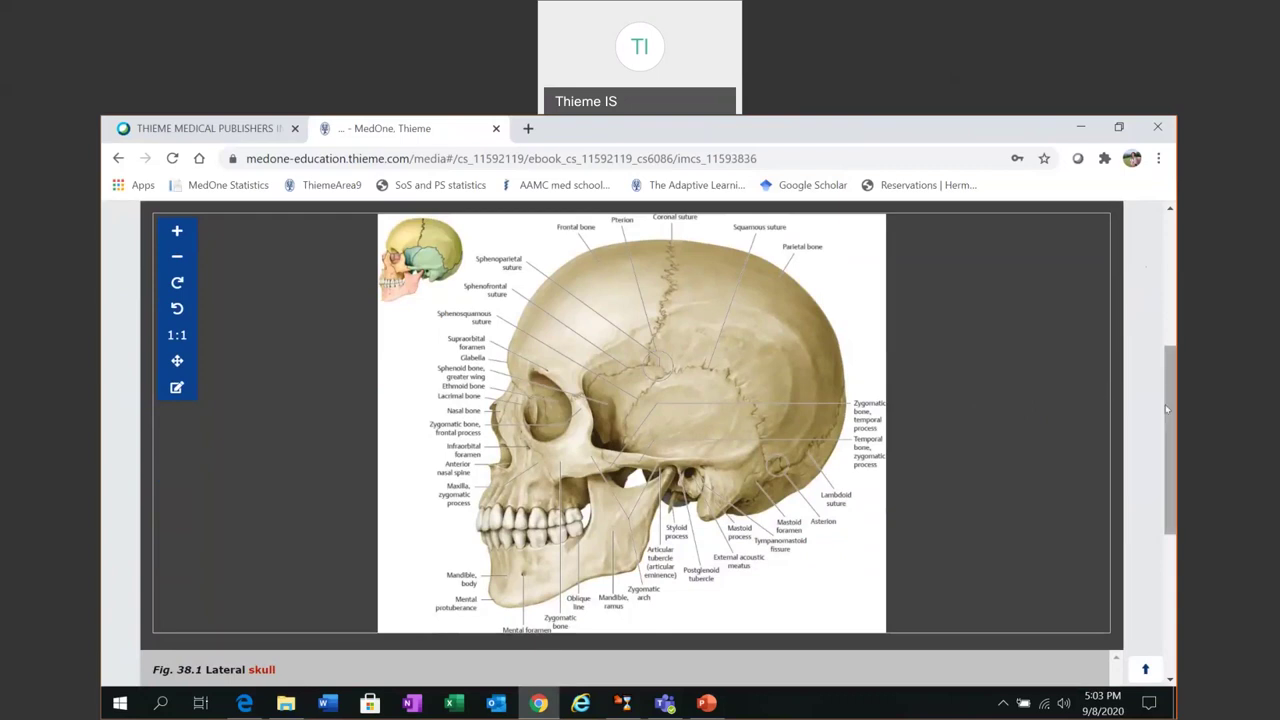
left_click_drag(1165, 404, 1165, 396)
scroll(1093, 278, "up", 2)
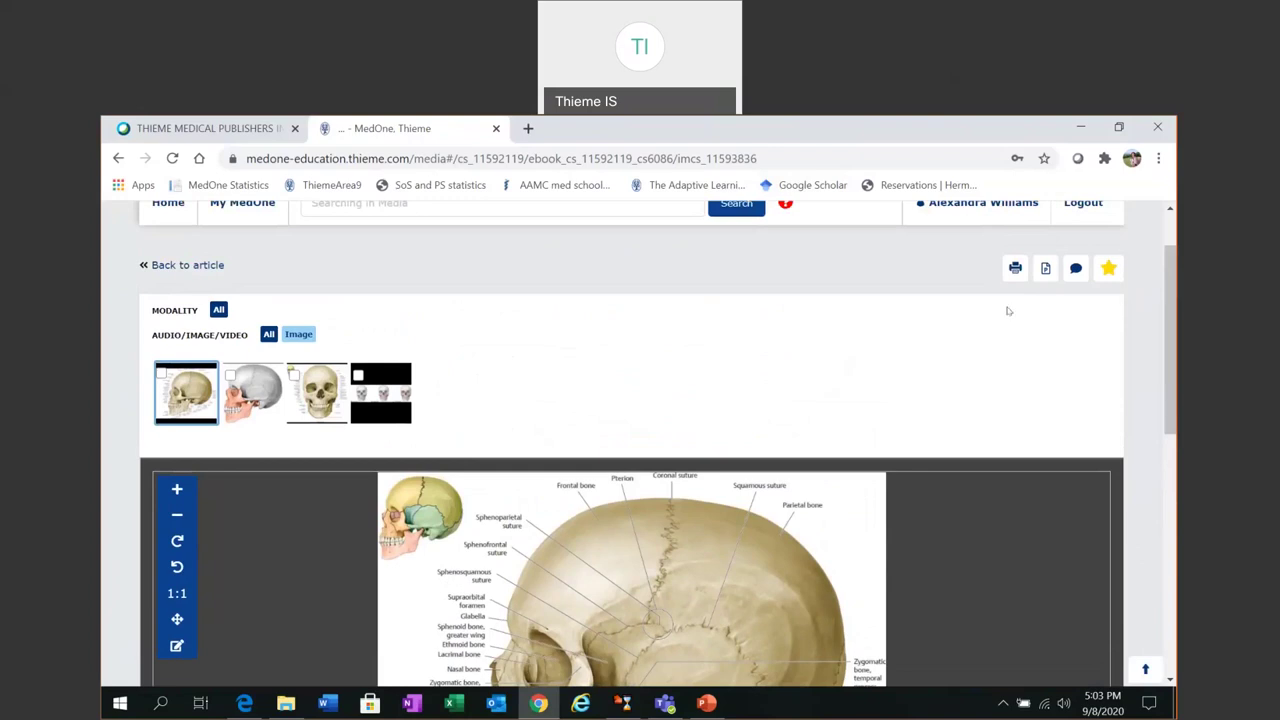
left_click(1046, 272)
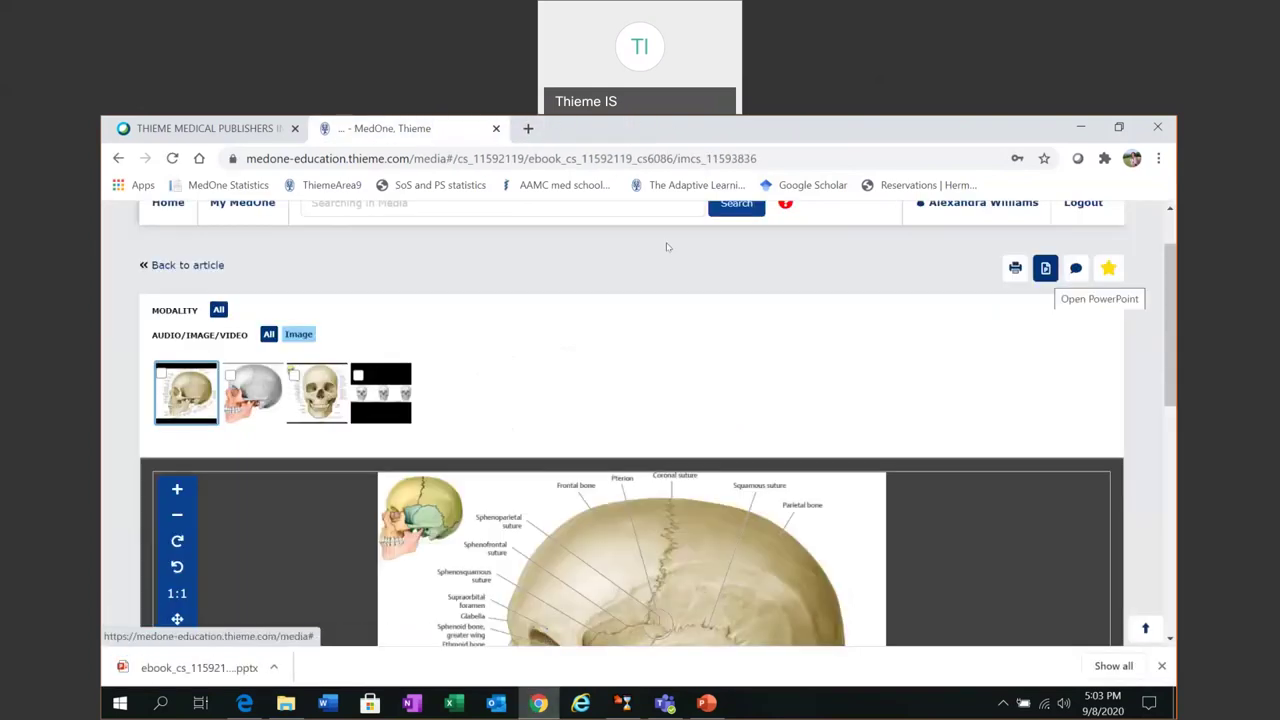
left_click(218, 675)
left_click(701, 387)
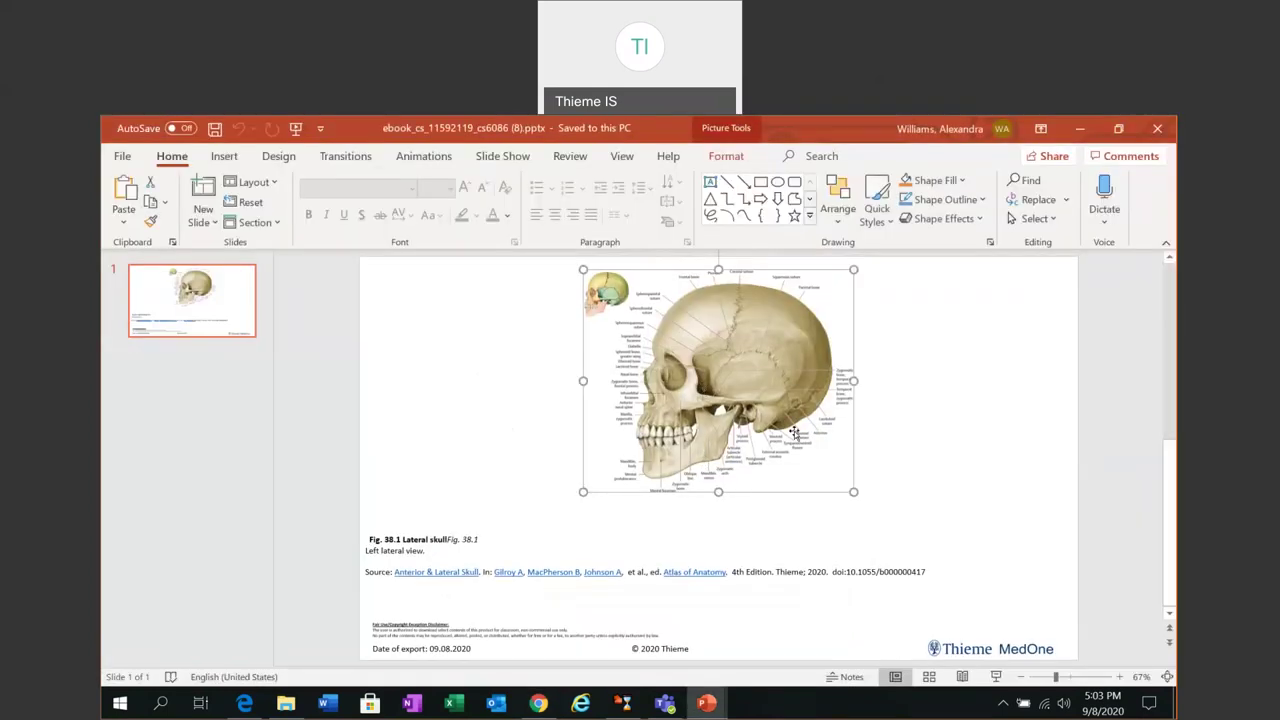
- Enlarge the skull picture on the slide and close the presentation without saving the changes
left_click_drag(853, 491, 900, 529)
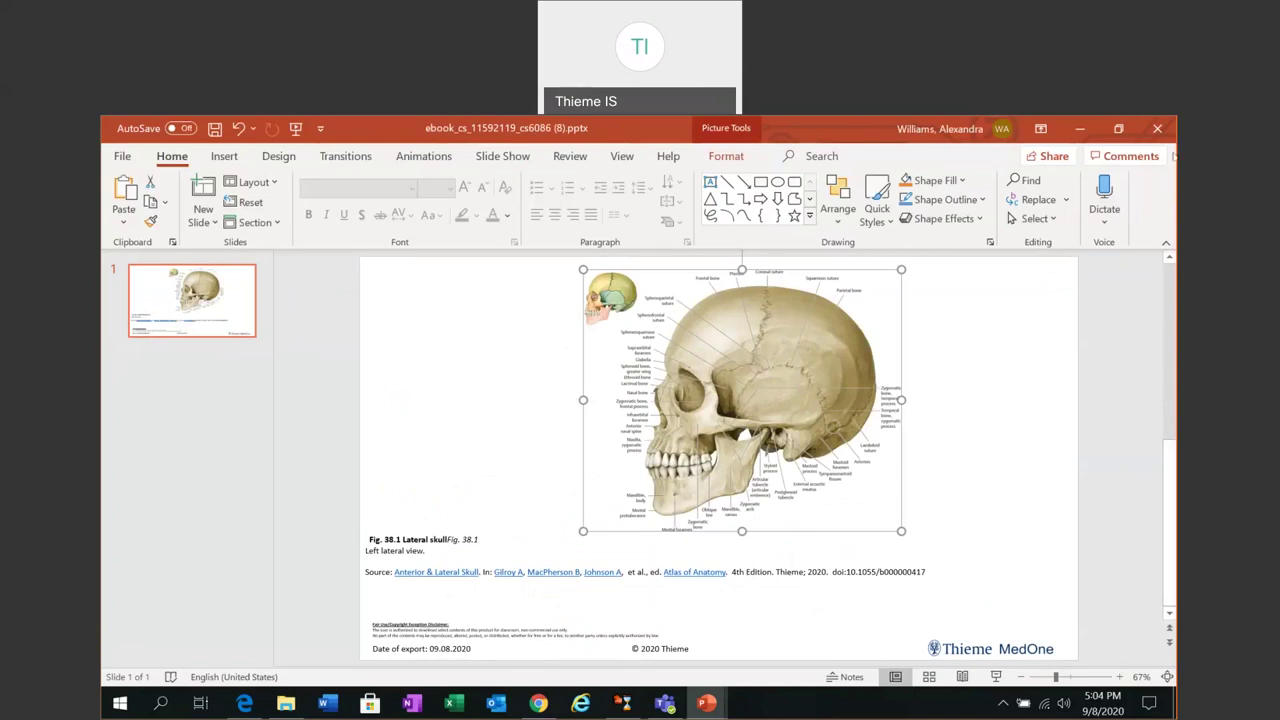
left_click(1158, 129)
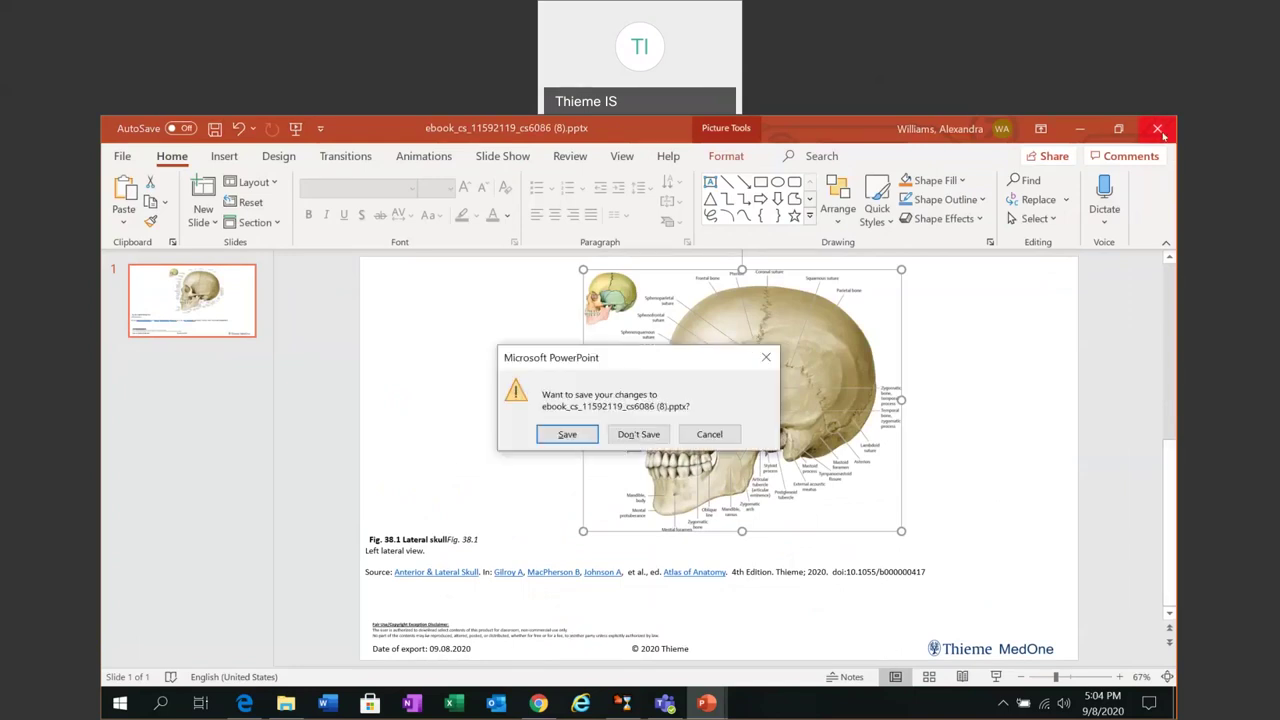
left_click(635, 436)
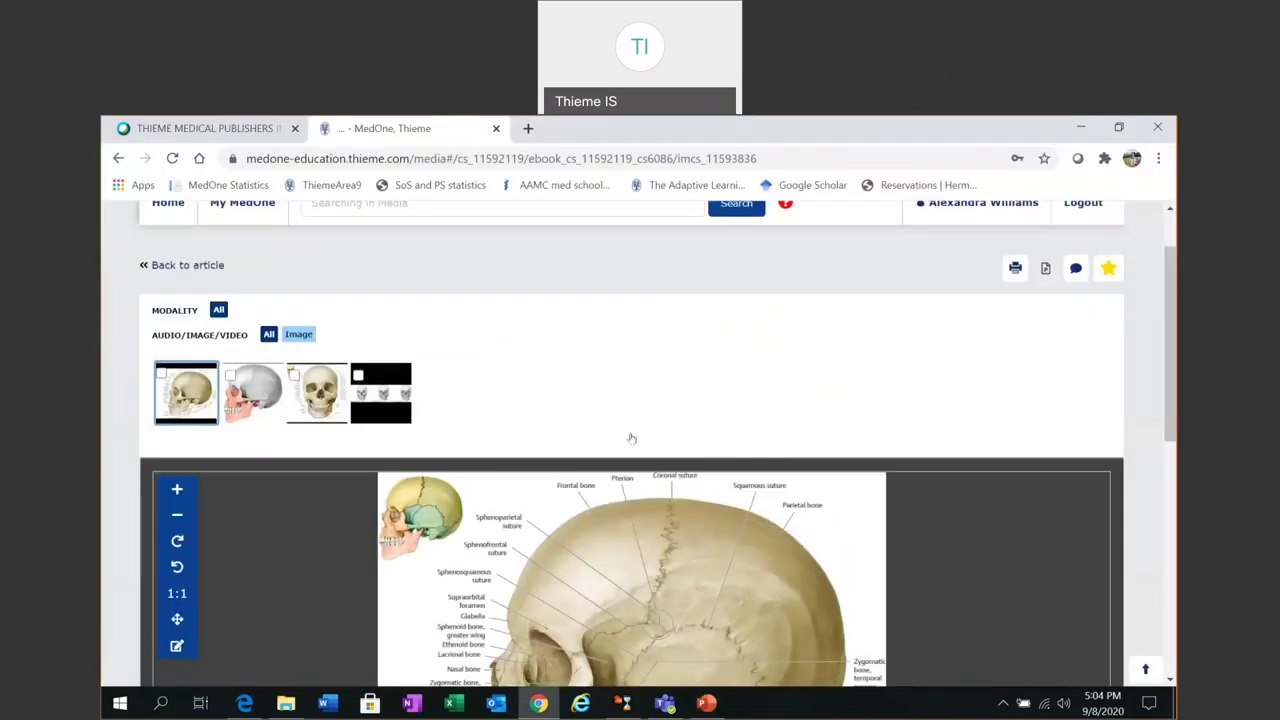
- Open the lateral skull figure in the enhanced illustration editor from the image viewer
scroll(1172, 350, "down", 1)
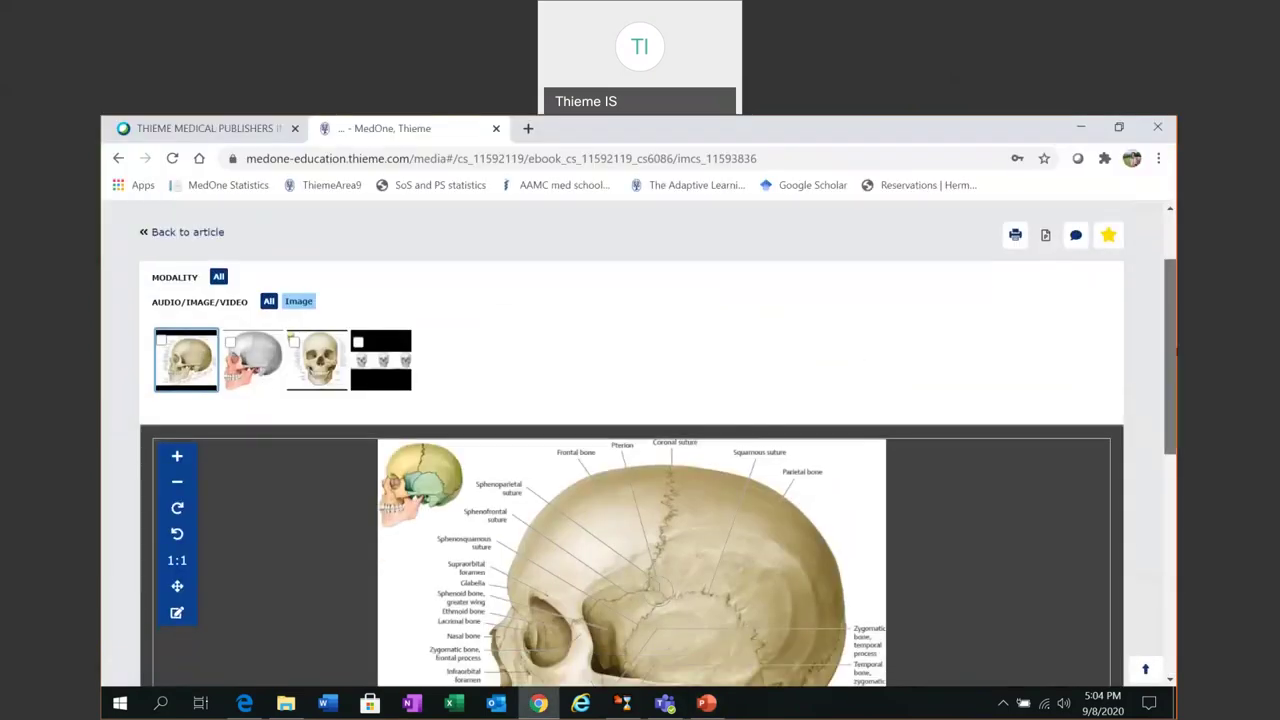
scroll(1173, 363, "down", 3)
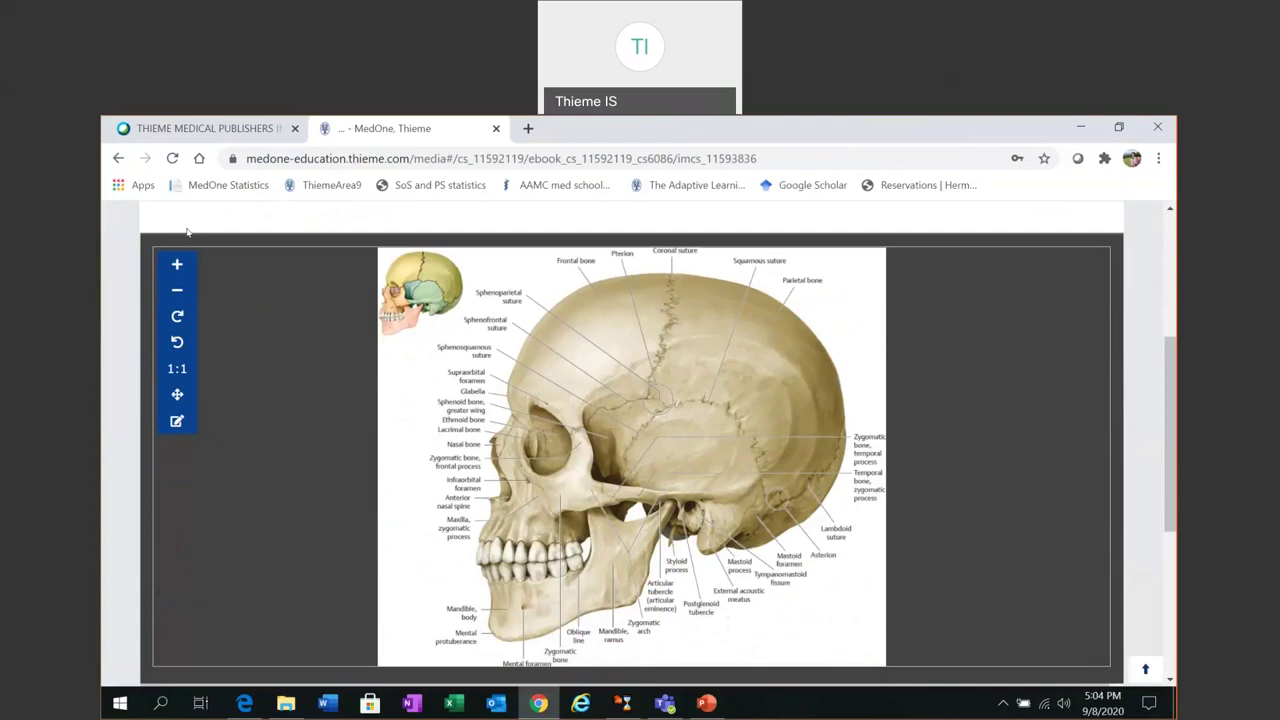
left_click(177, 423)
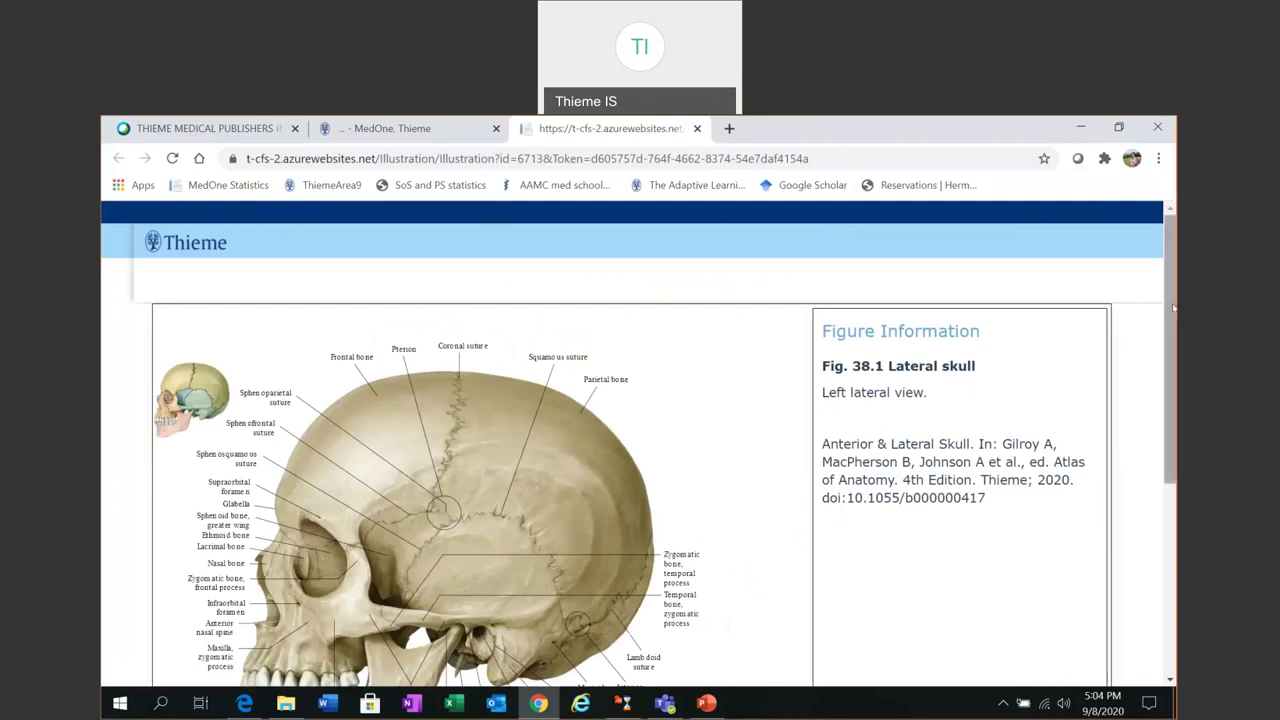
- Zoom in on the lateral skull illustration and reposition it so the cranium is centred in the image frame
left_click_drag(1170, 330, 1170, 420)
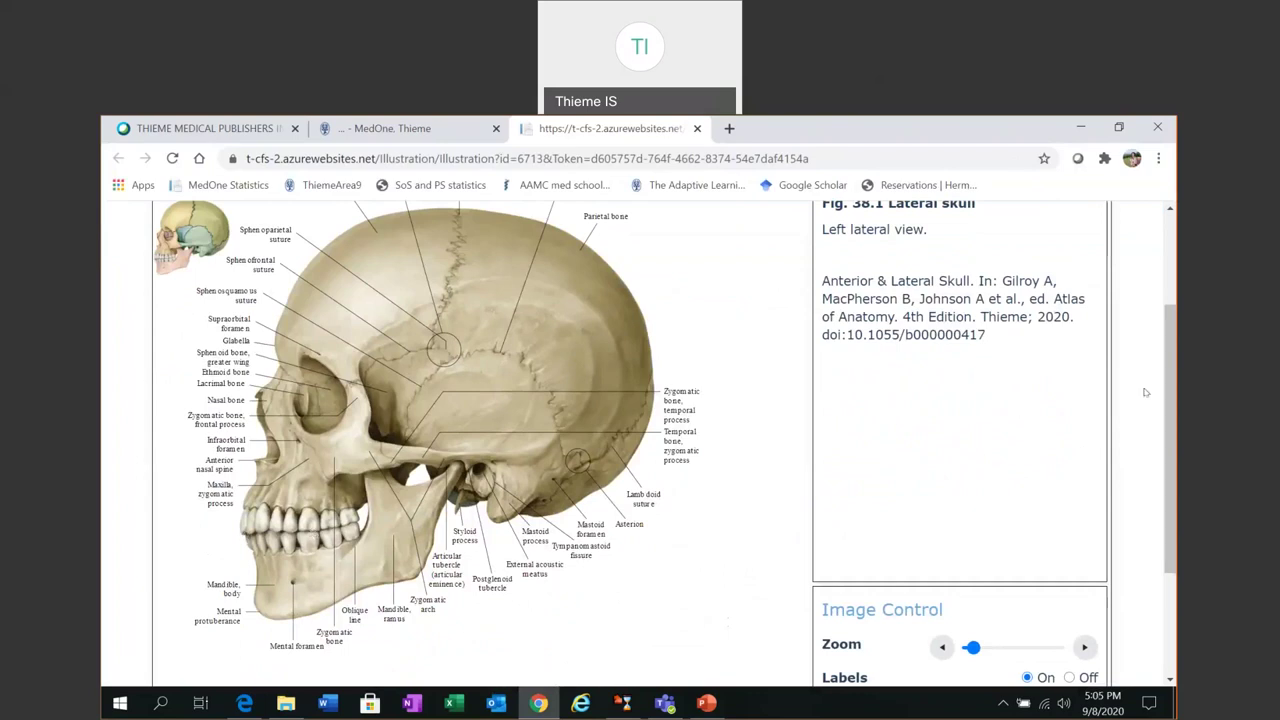
left_click_drag(1172, 366, 1172, 440)
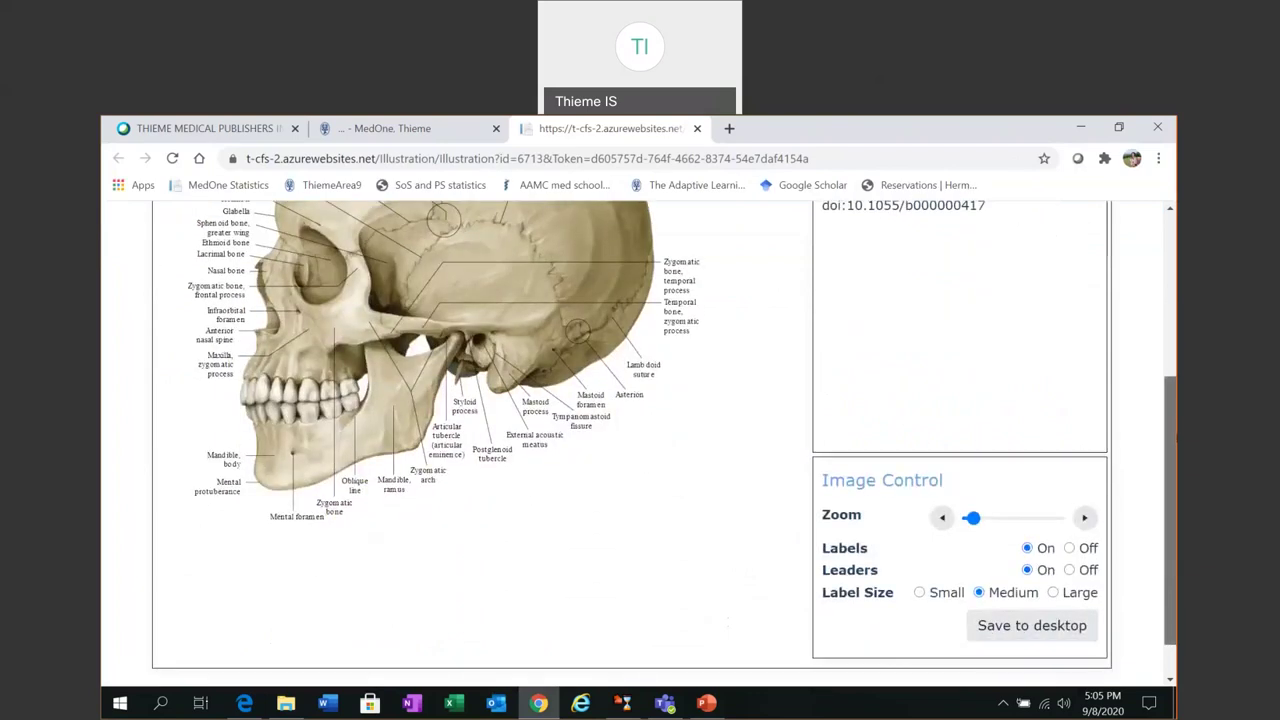
left_click(1084, 515)
left_click(1084, 515)
left_click(1084, 515)
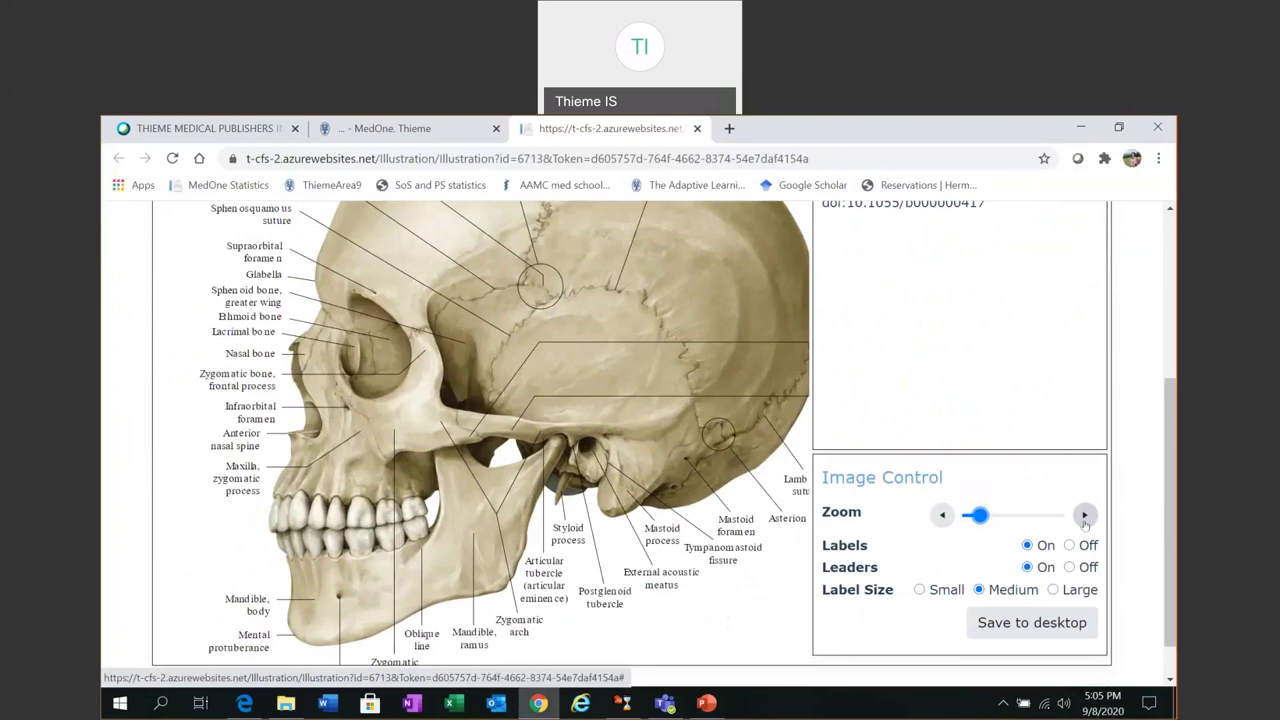
left_click_drag(627, 310, 568, 349)
left_click(942, 515)
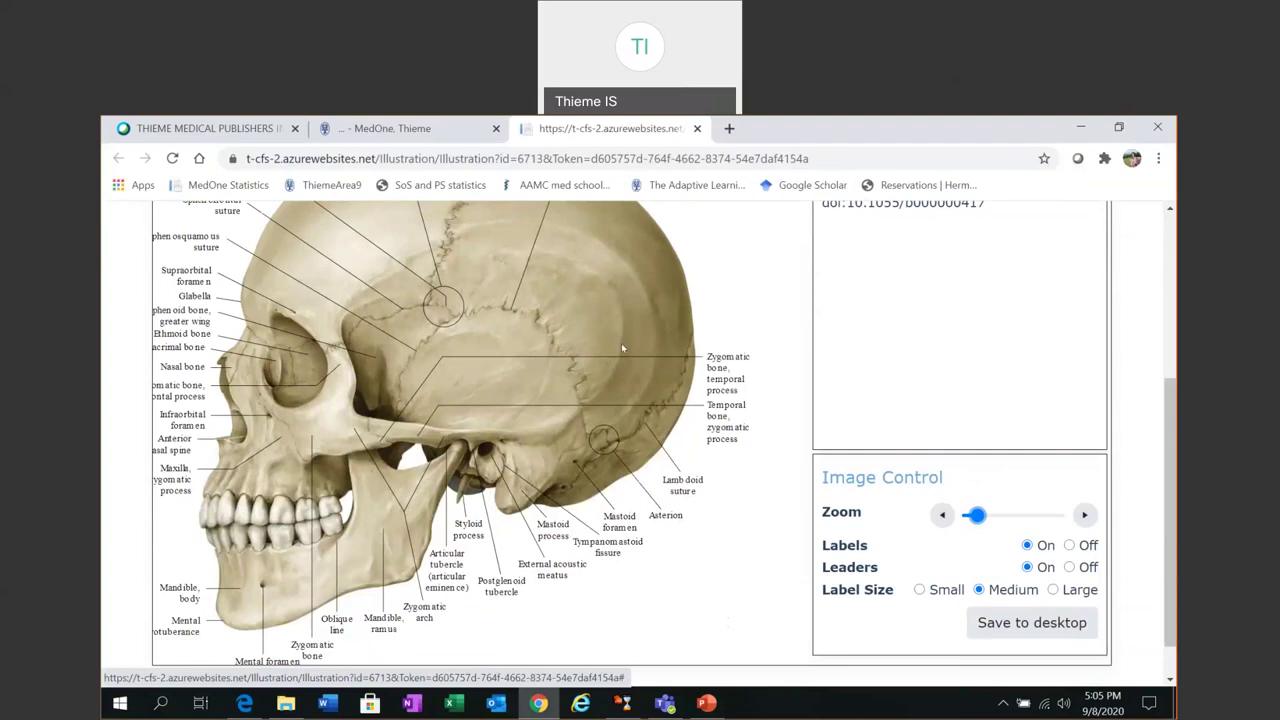
left_click_drag(609, 286, 650, 355)
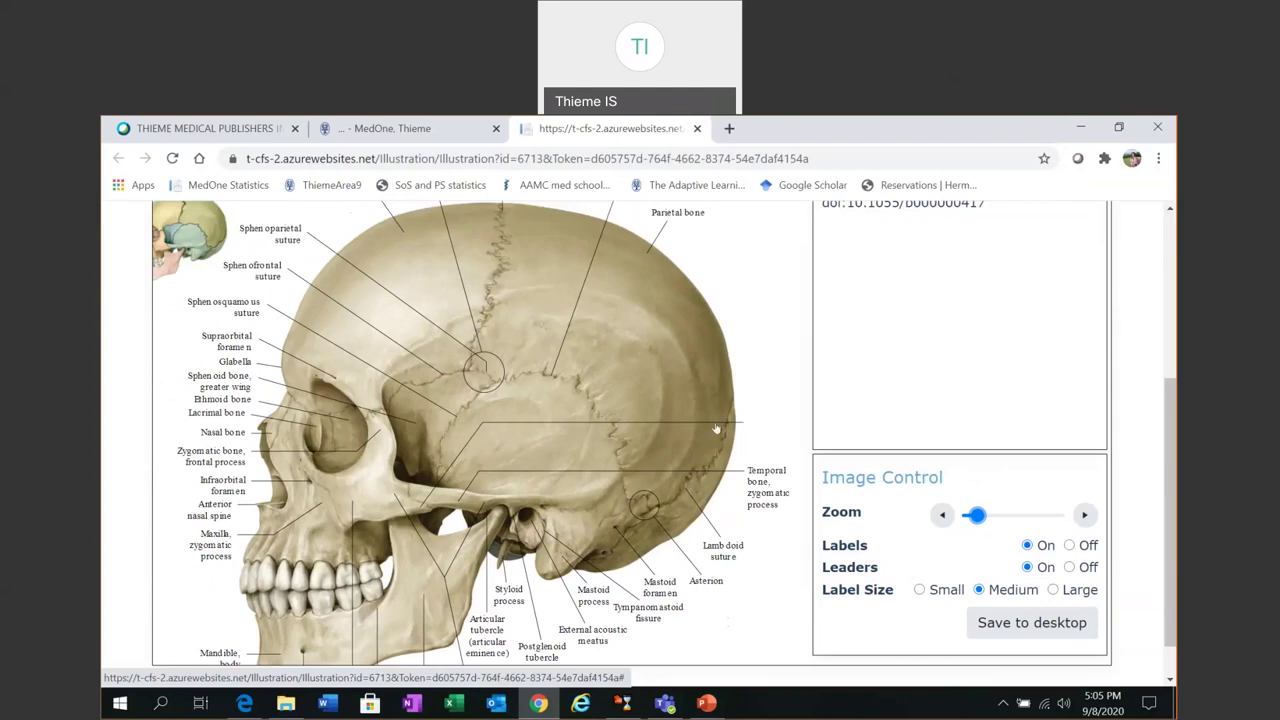
- Hide the zygomatic bone and temporal bone process labels, and toggle the Lambdoid suture label
left_click(737, 438)
left_click(762, 474)
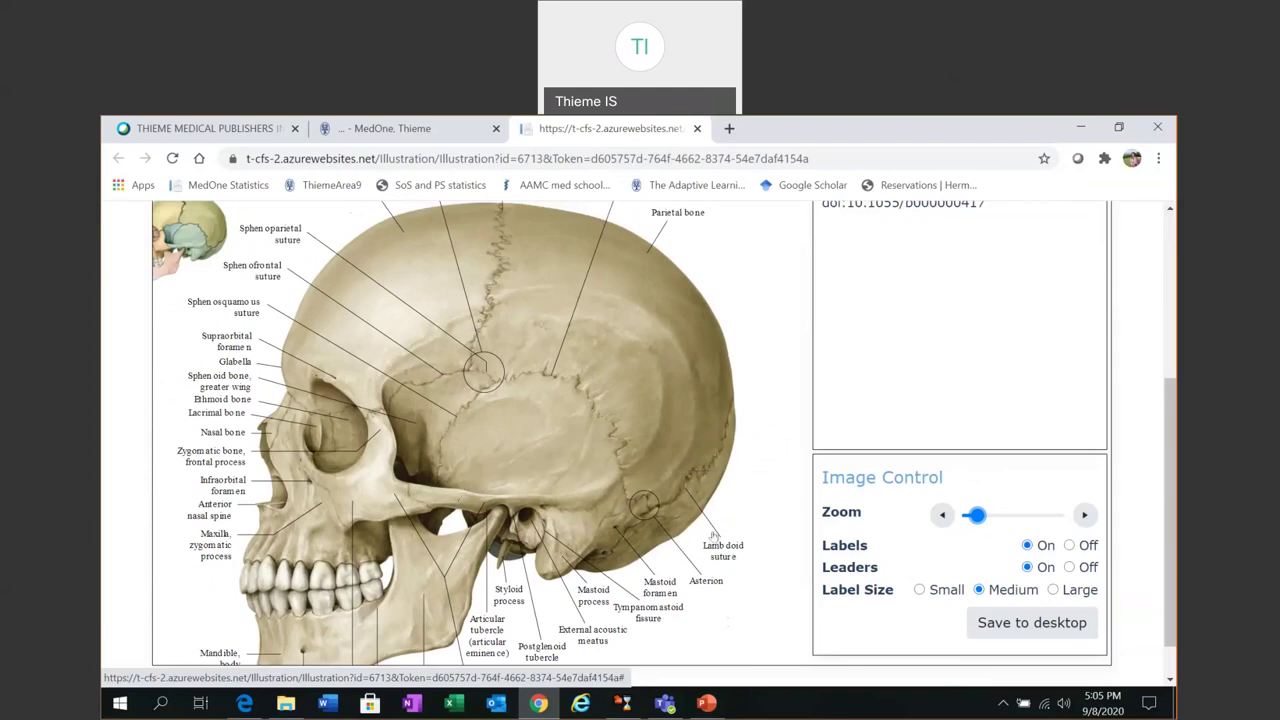
left_click(719, 555)
left_click(719, 555)
- Turn all labels and leaders off, and switch both back on
left_click(1069, 546)
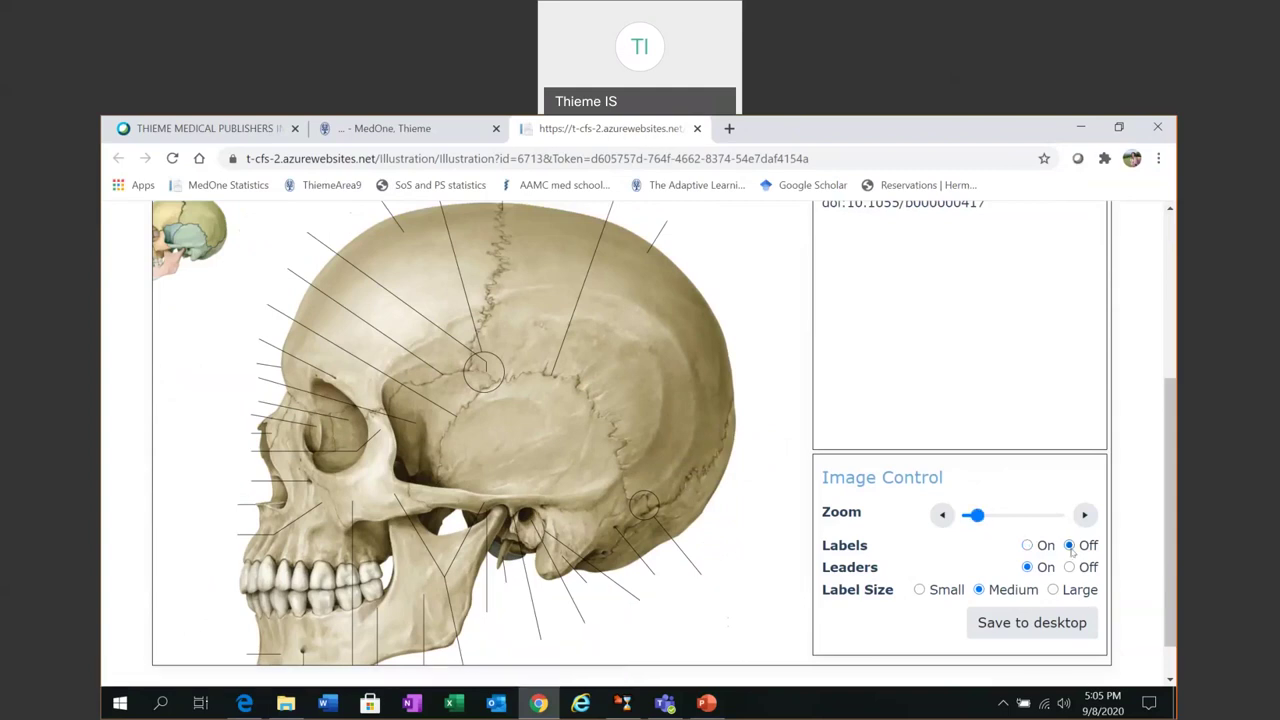
left_click(1069, 567)
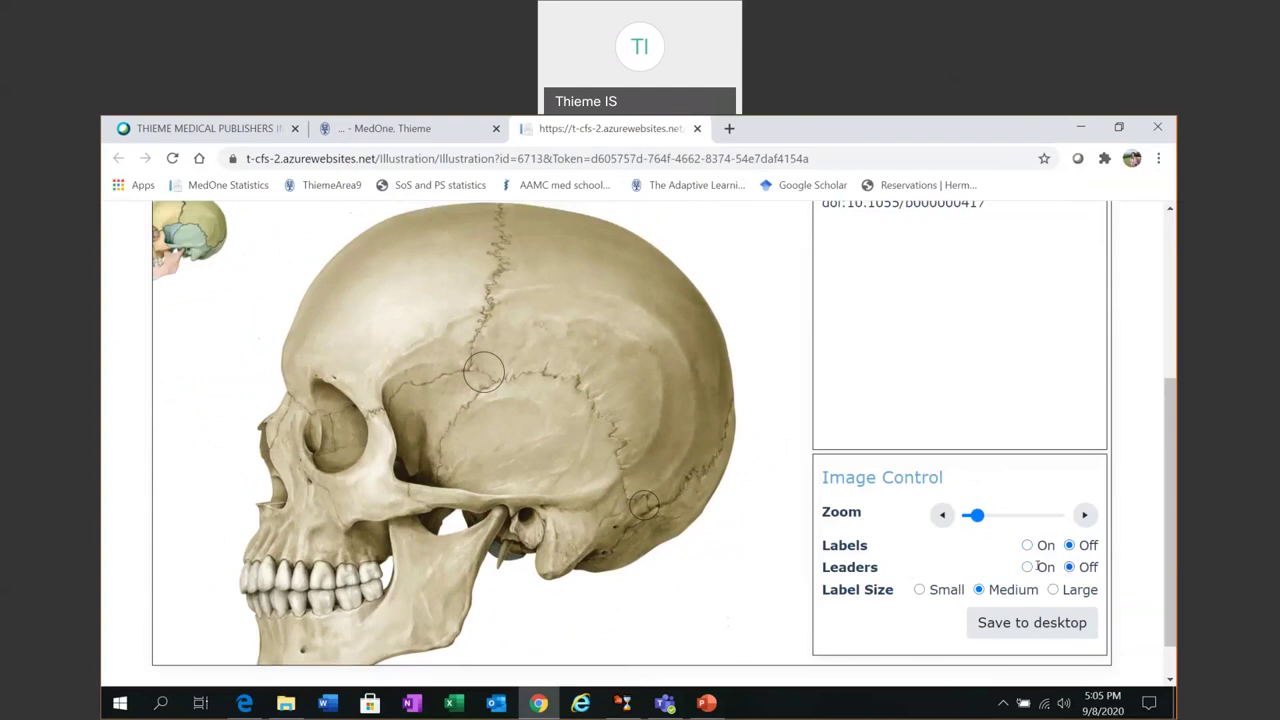
left_click(1027, 567)
left_click(1027, 545)
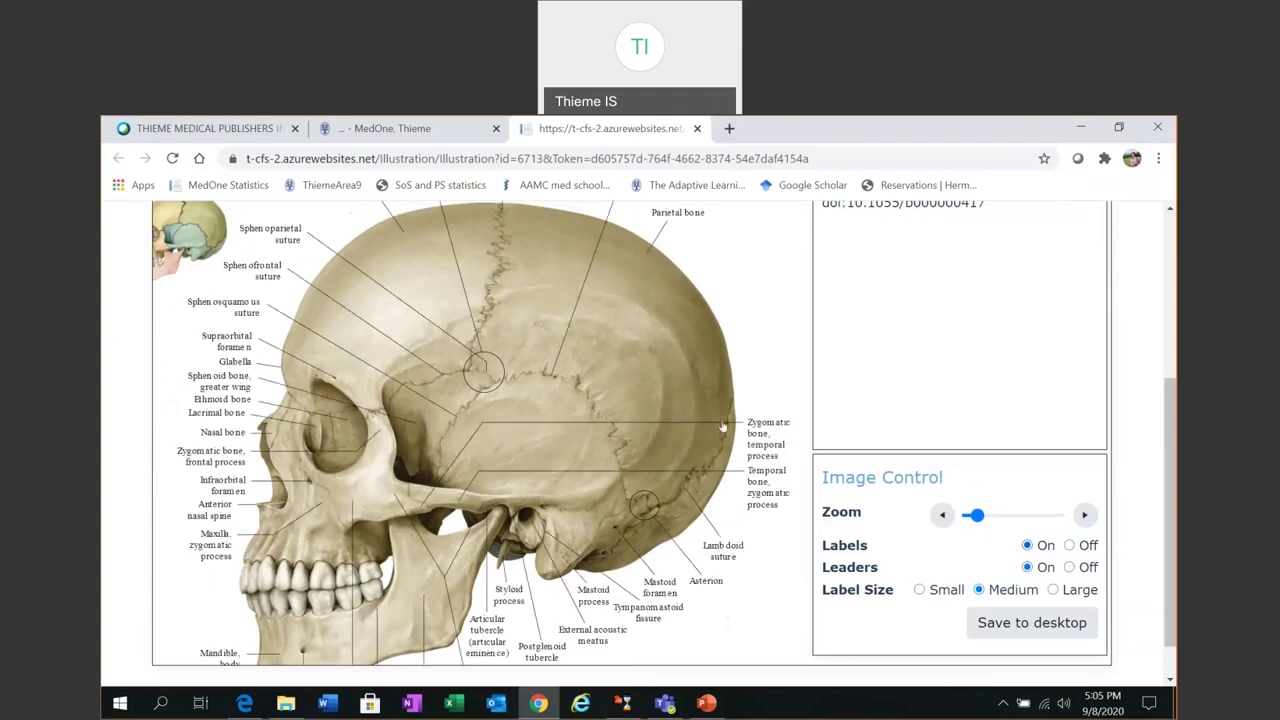
- Hide individual labels behind and below the skull, from the zygomatic bone's temporal process down to the Postglenoid tubercle
left_click(762, 428)
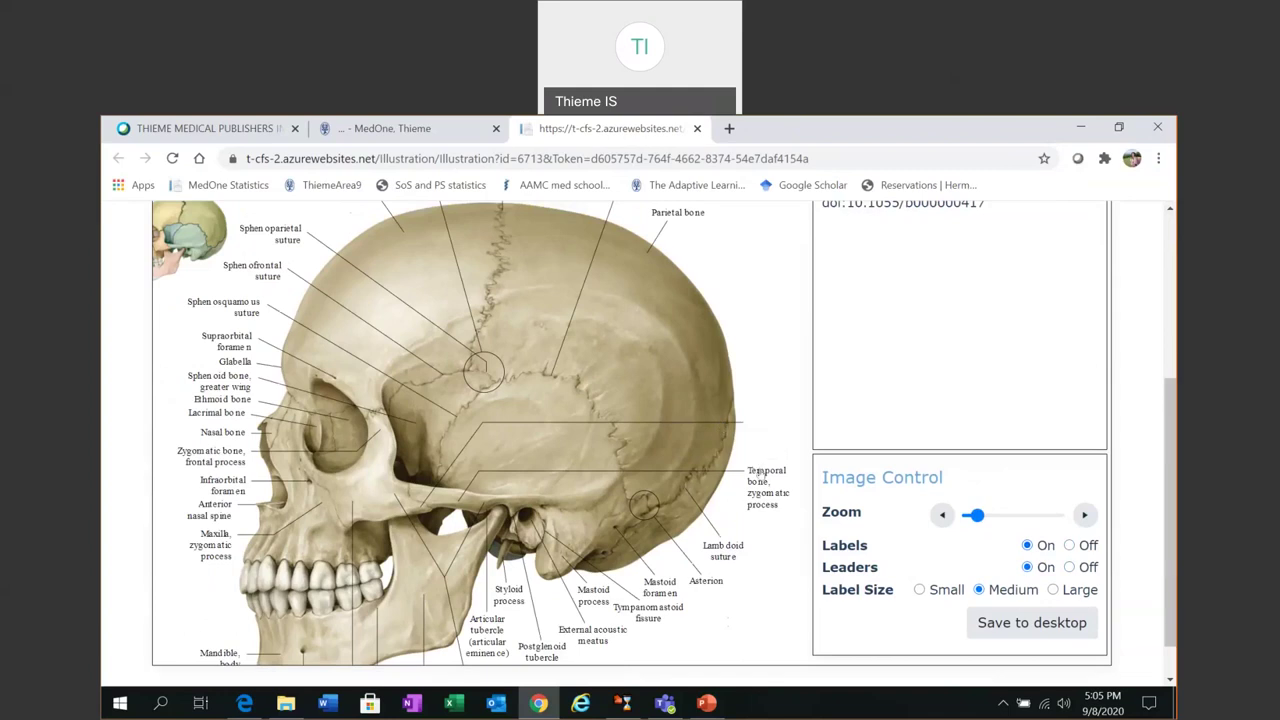
left_click(761, 474)
left_click(722, 550)
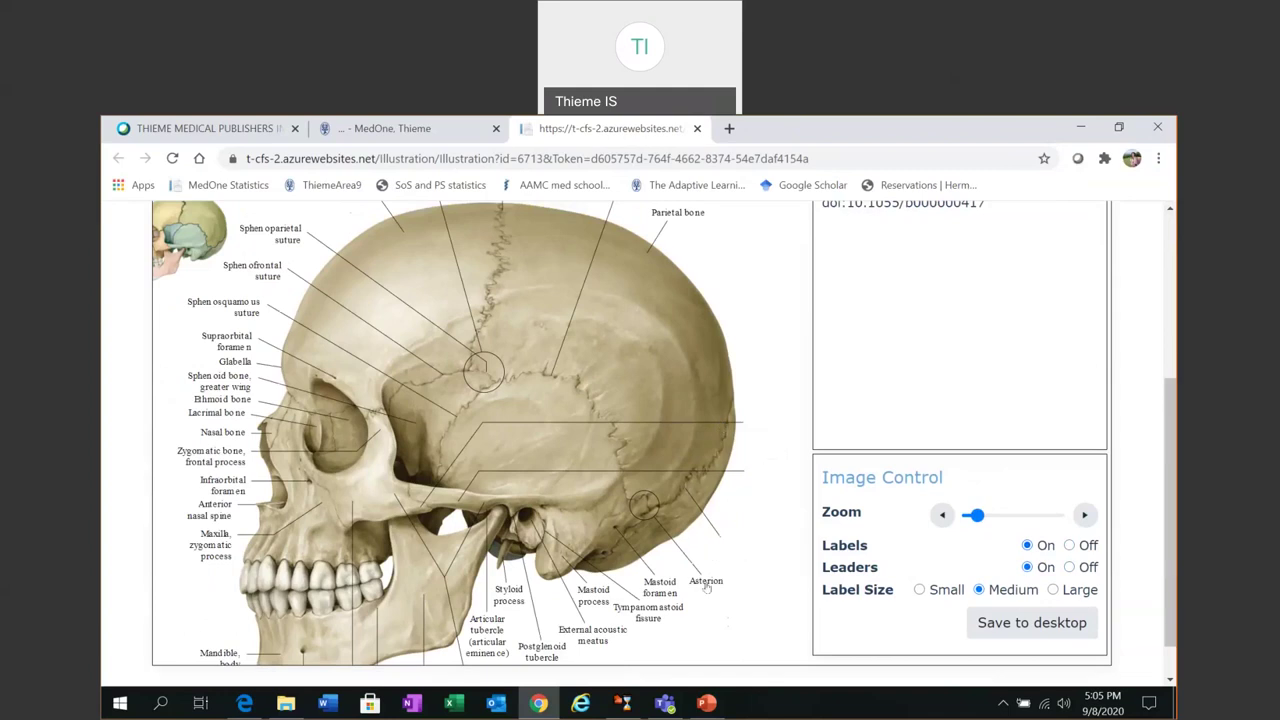
left_click(706, 581)
left_click(659, 587)
left_click(655, 604)
left_click(587, 598)
left_click(591, 634)
left_click(547, 651)
- Reveal the hidden labels again one by one, from the Postglenoid tubercle back to the Lambdoid suture
left_click(547, 651)
left_click(591, 634)
left_click(594, 597)
left_click(645, 613)
left_click(660, 585)
left_click(707, 584)
left_click(721, 549)
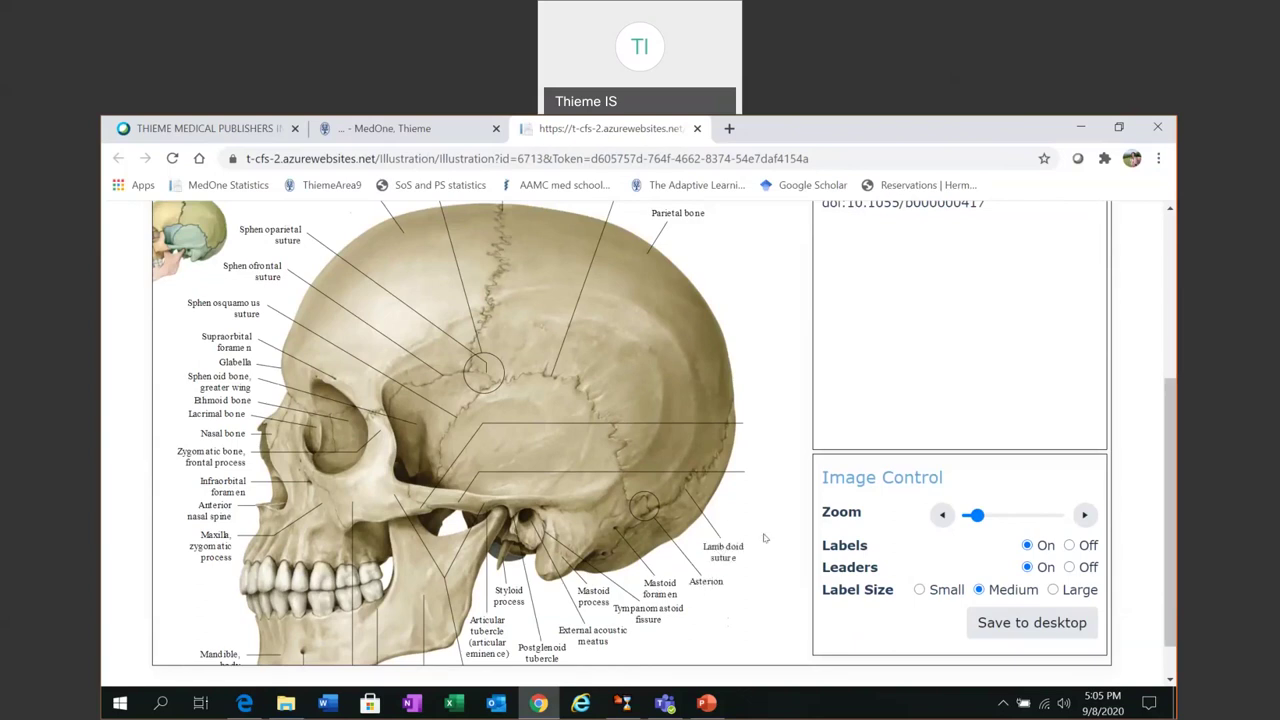
- Turn off the skull illustration's labels and leaders, and save the image to the desktop
left_click(1070, 546)
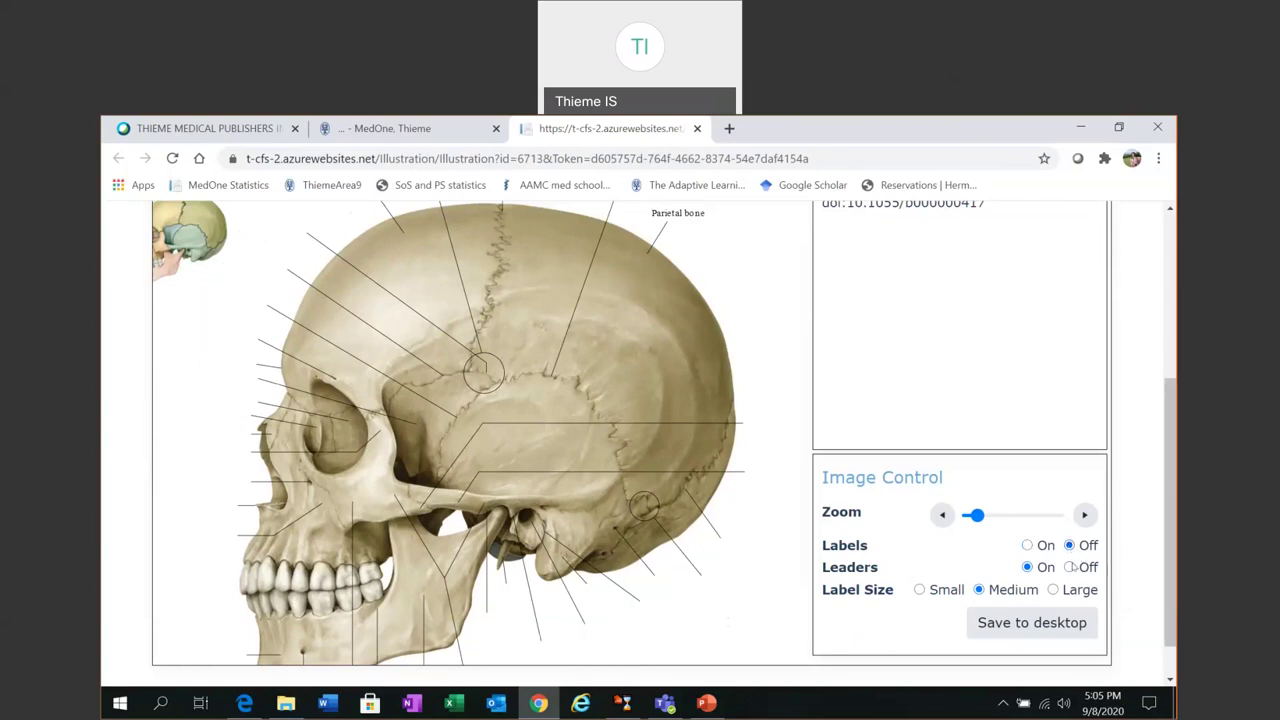
left_click(1071, 567)
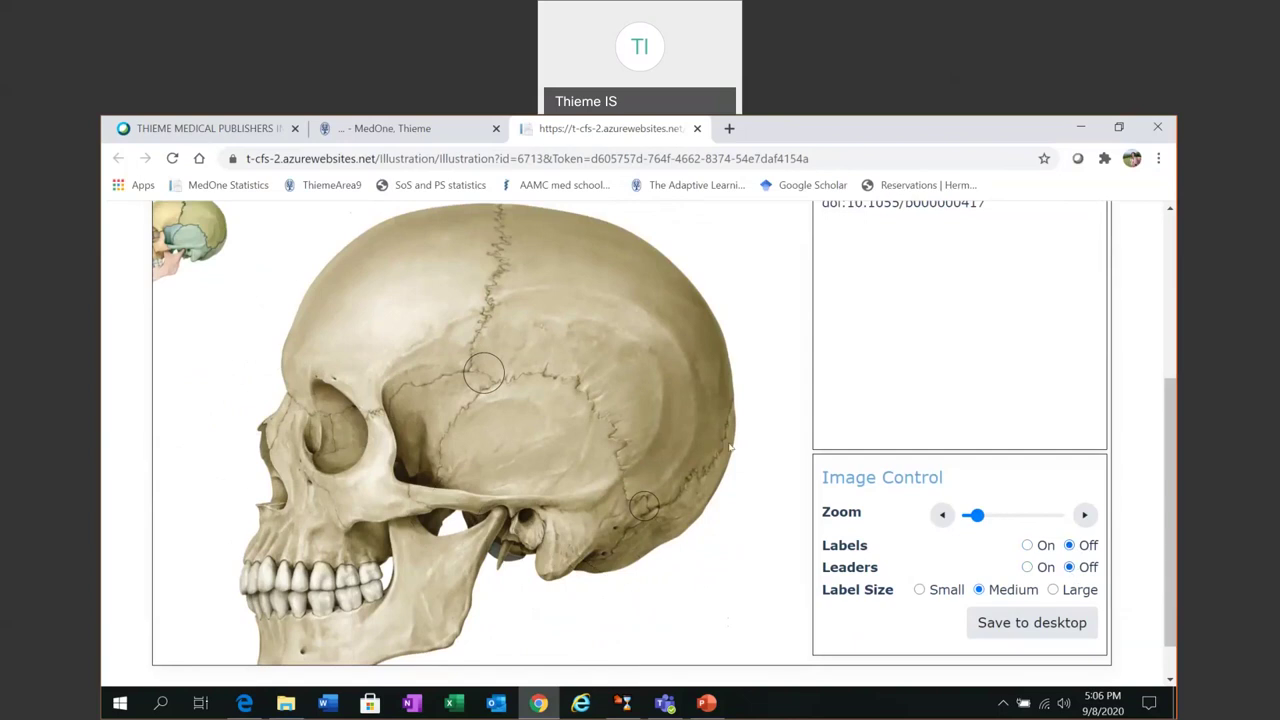
left_click(1021, 636)
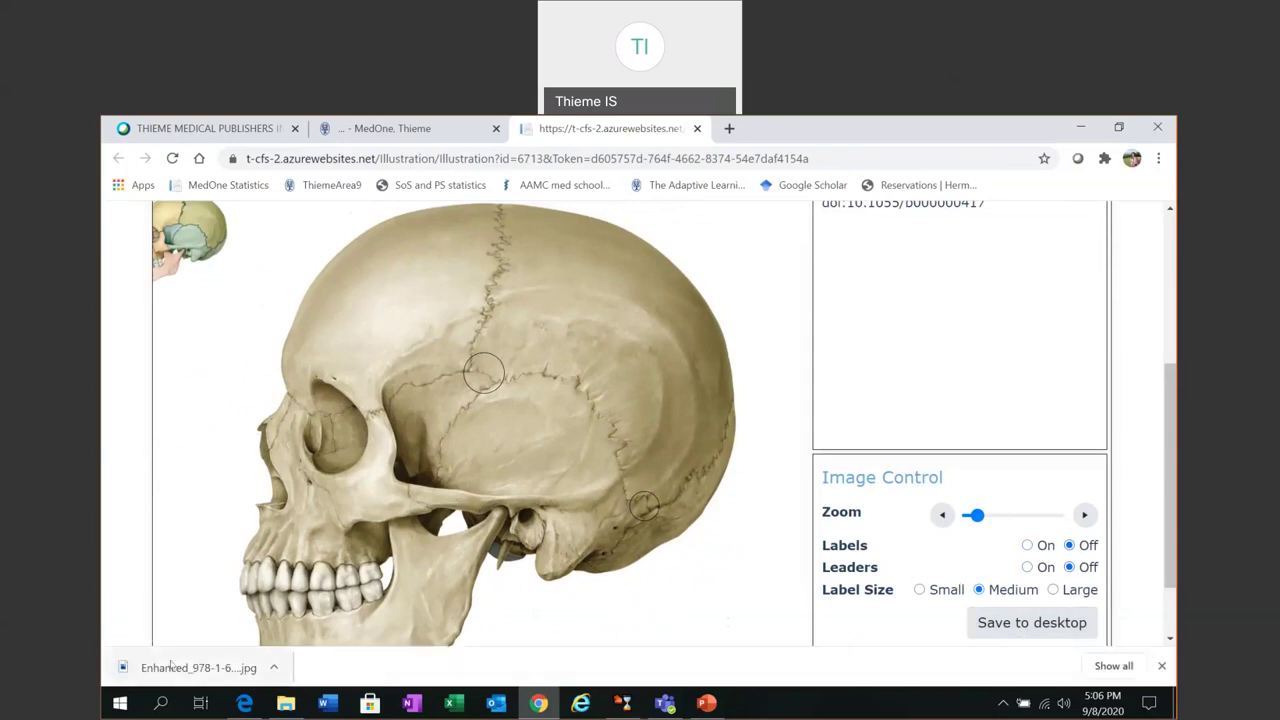
- Open the downloaded JPG to check it, close the photo viewer, and return to the figure information
left_click(170, 667)
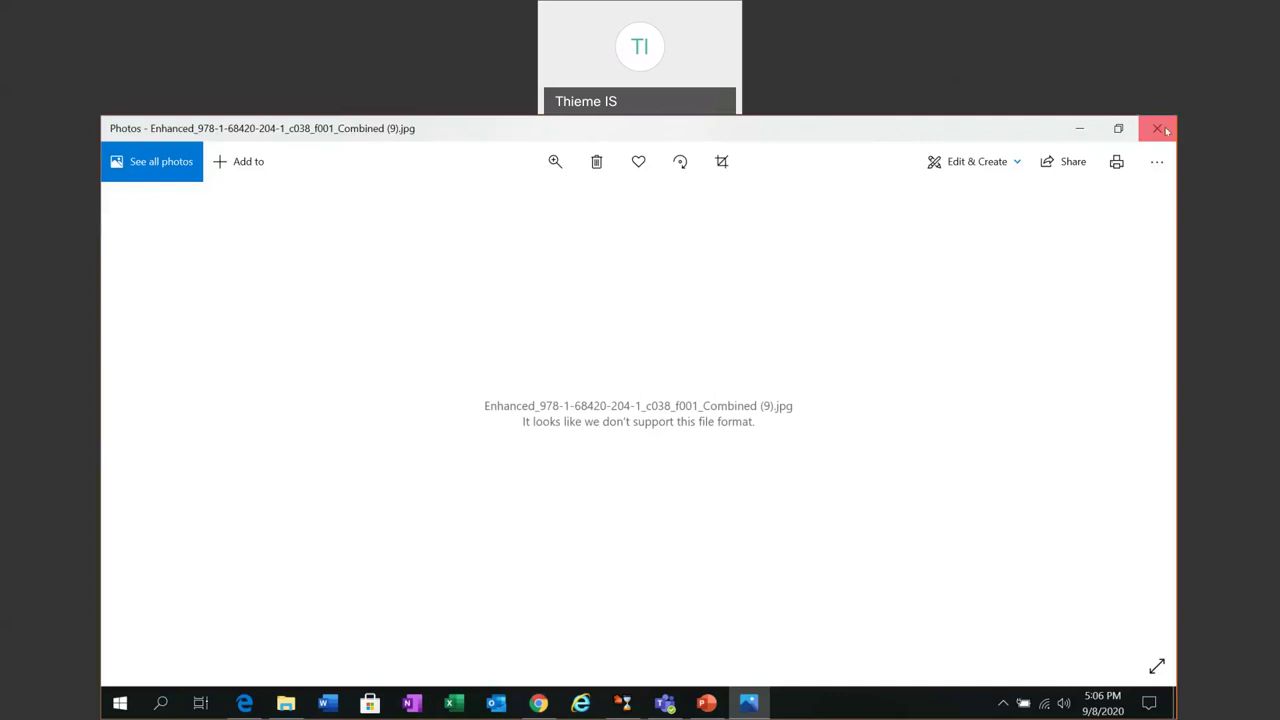
left_click(1158, 128)
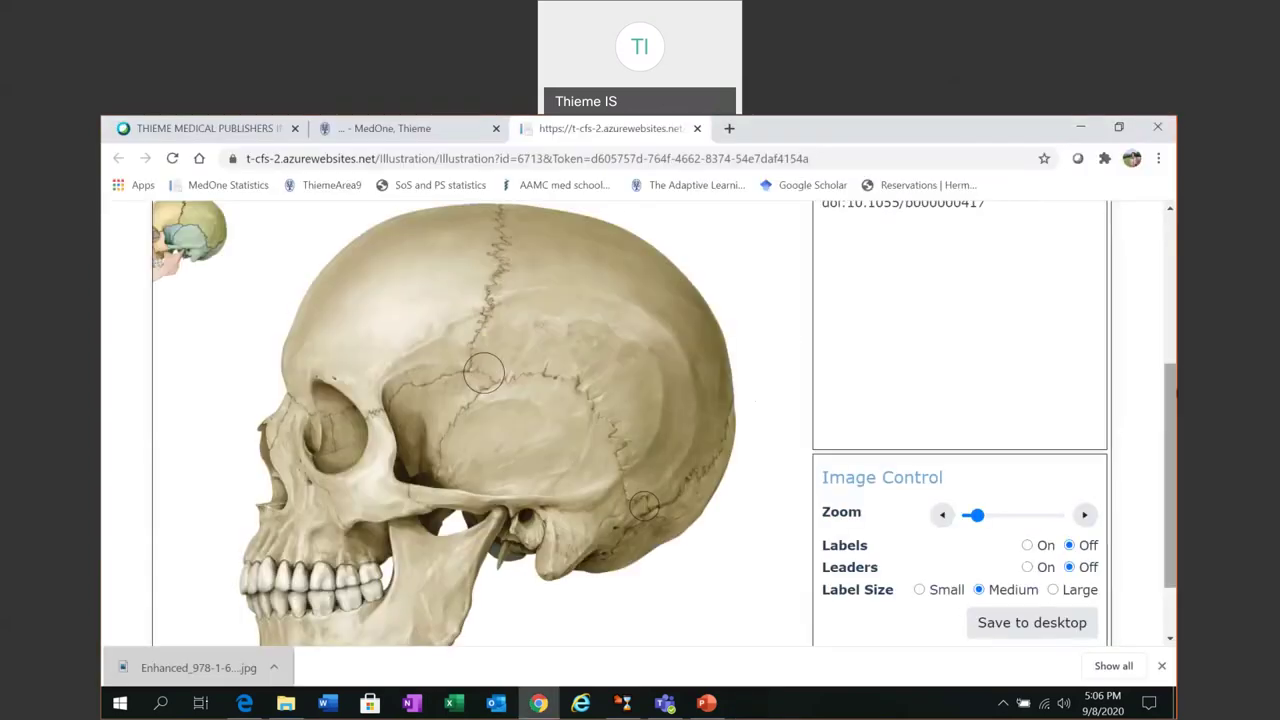
scroll(640, 444, "up", 1)
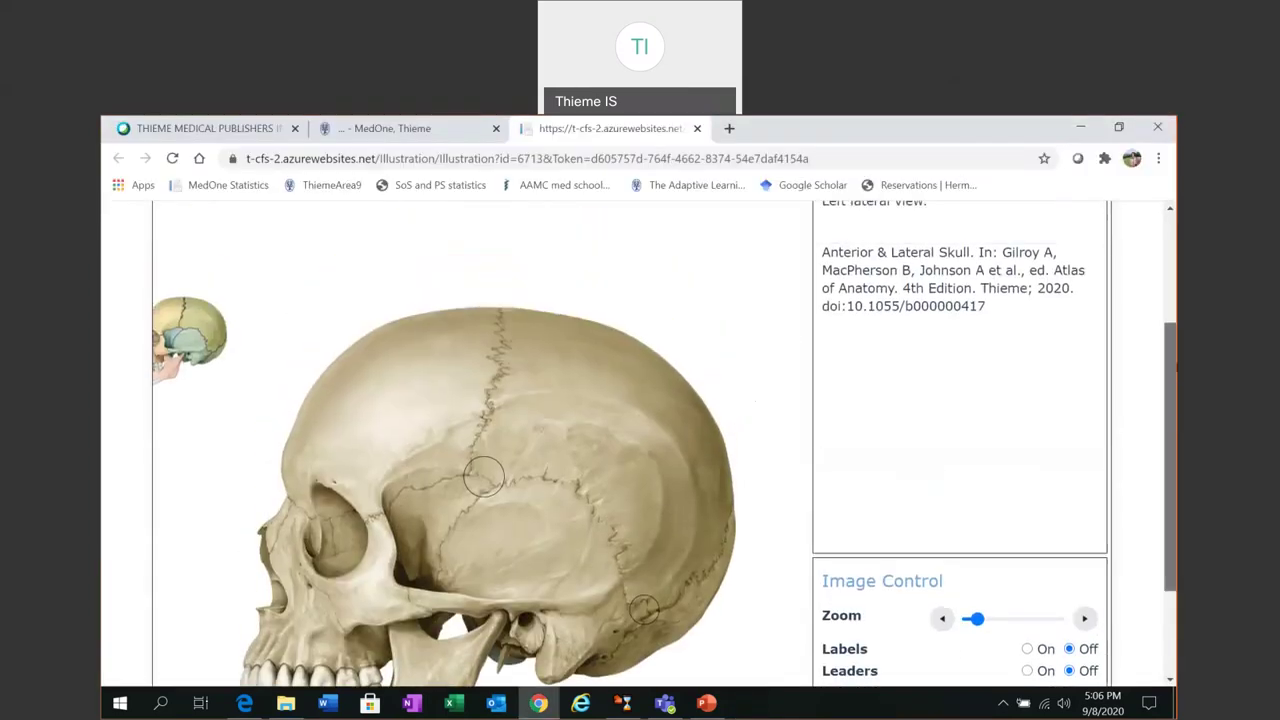
scroll(1167, 285, "up", 2)
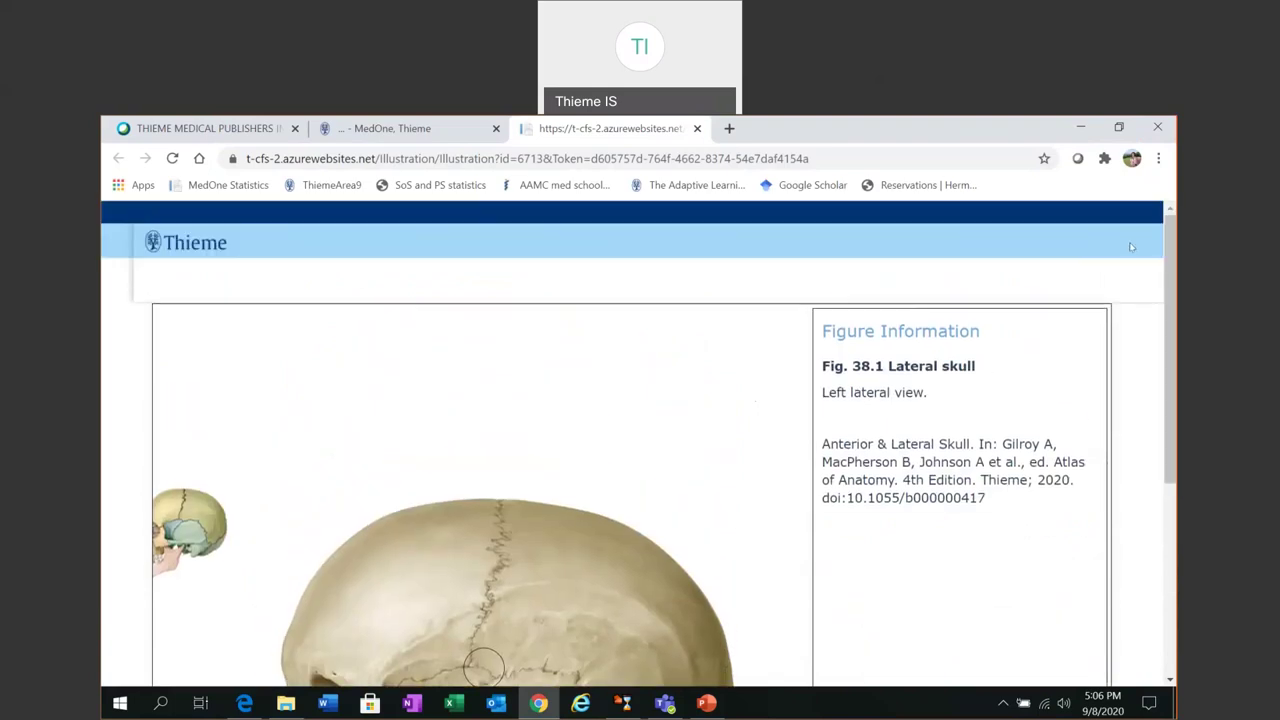